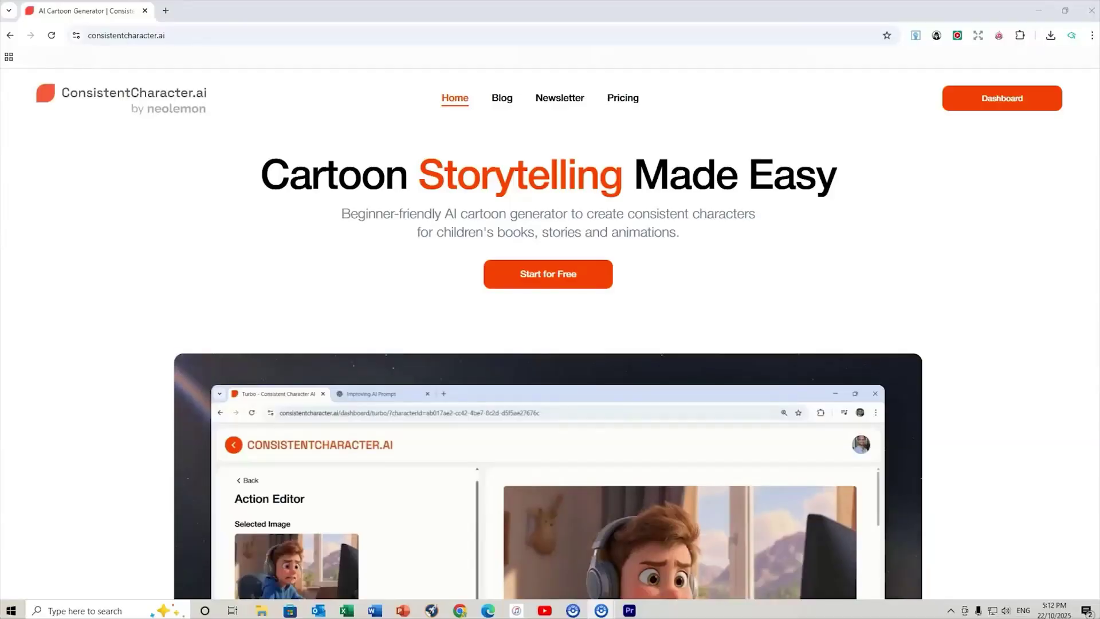
- Browse the site's home page and pricing page, then return to the home page
scroll(548, 344, "down", 4)
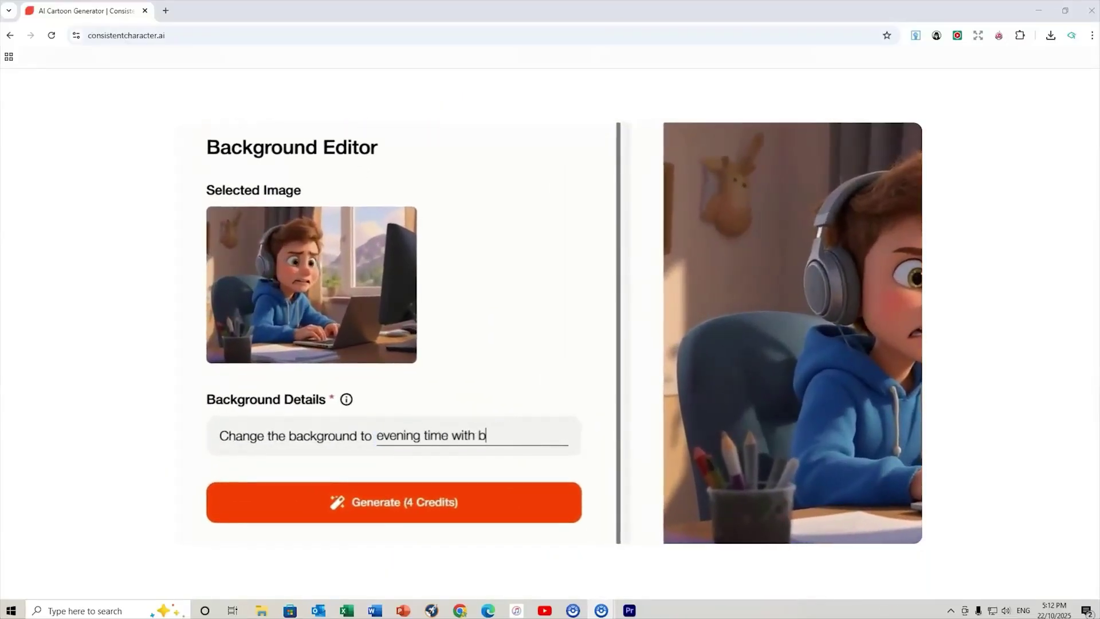
scroll(550, 319, "down", 15)
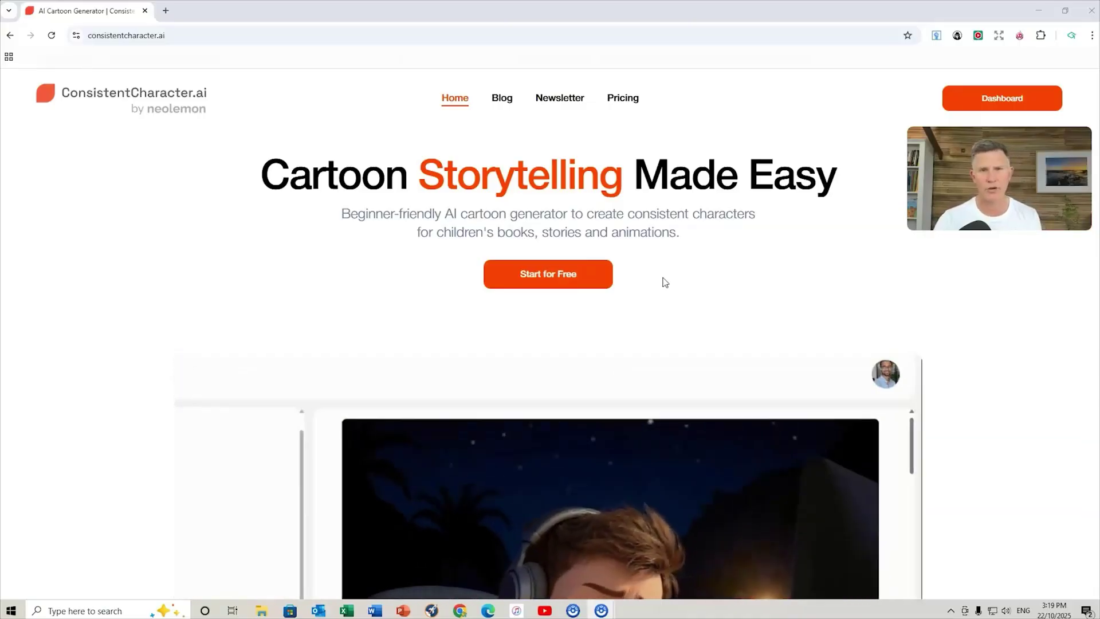
scroll(663, 282, "down", 10)
scroll(837, 298, "down", 14)
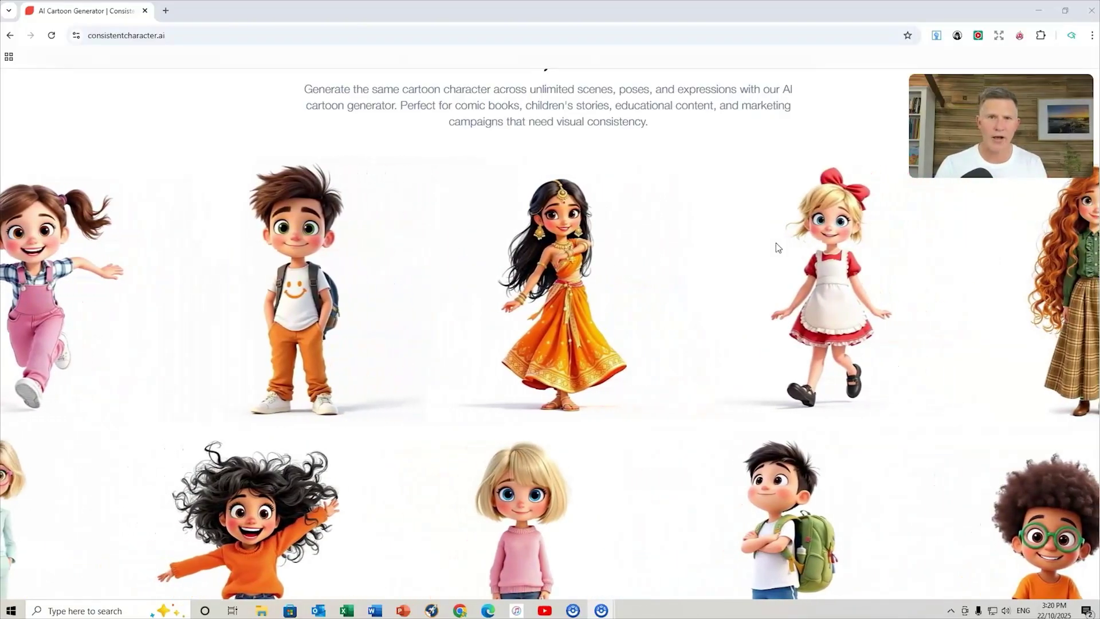
scroll(775, 246, "up", 10)
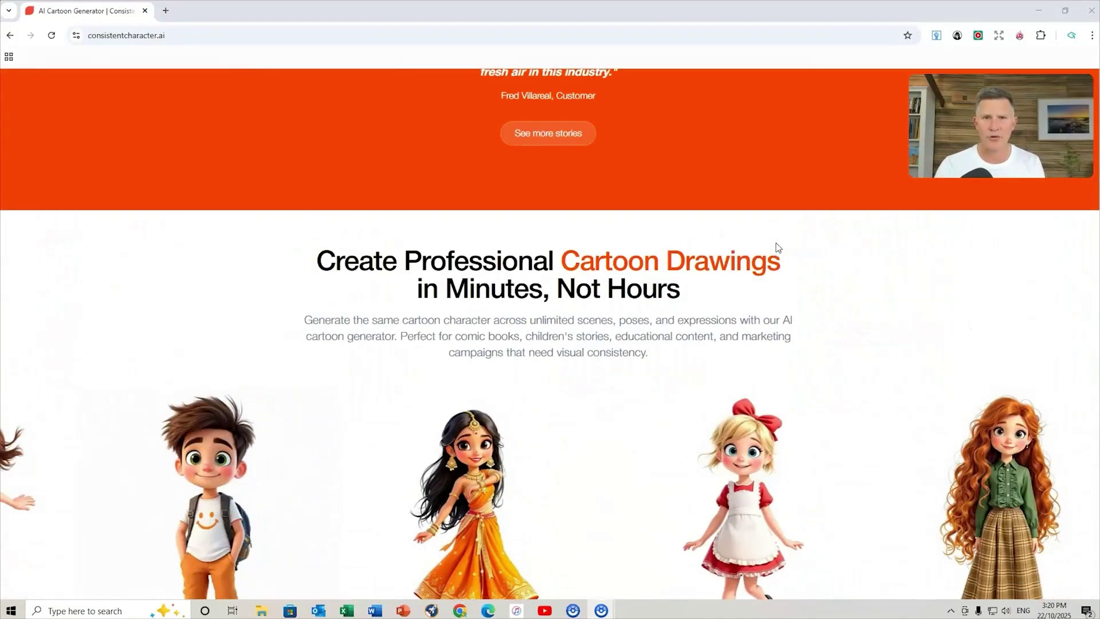
left_click(624, 104)
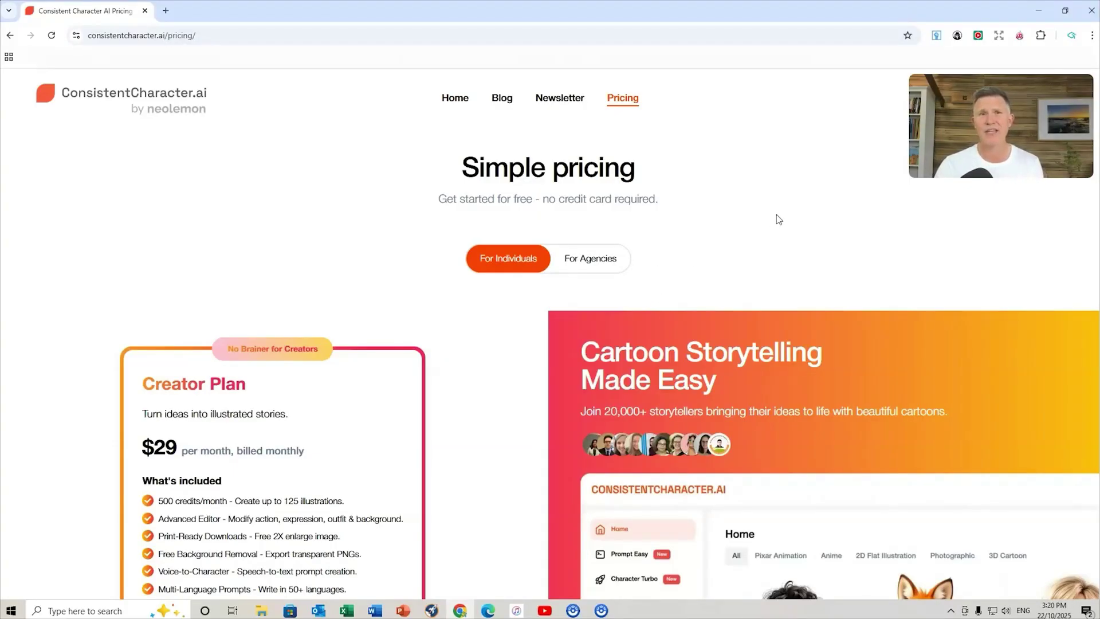
left_click(468, 102)
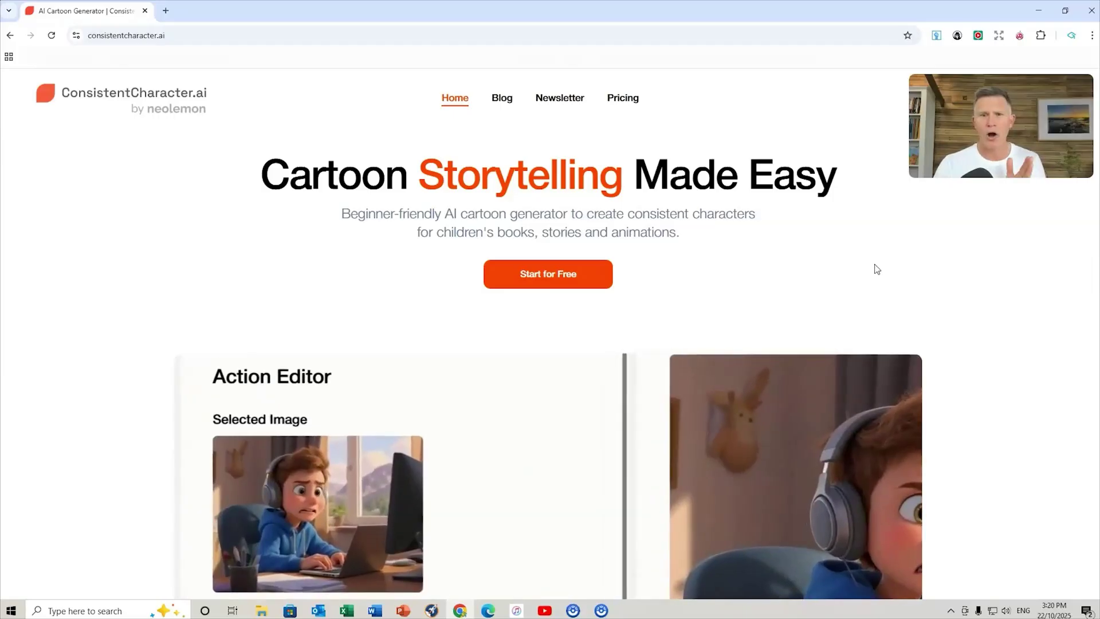
- Open the dashboard and review the first saved surfer character's generated images
left_click(939, 166)
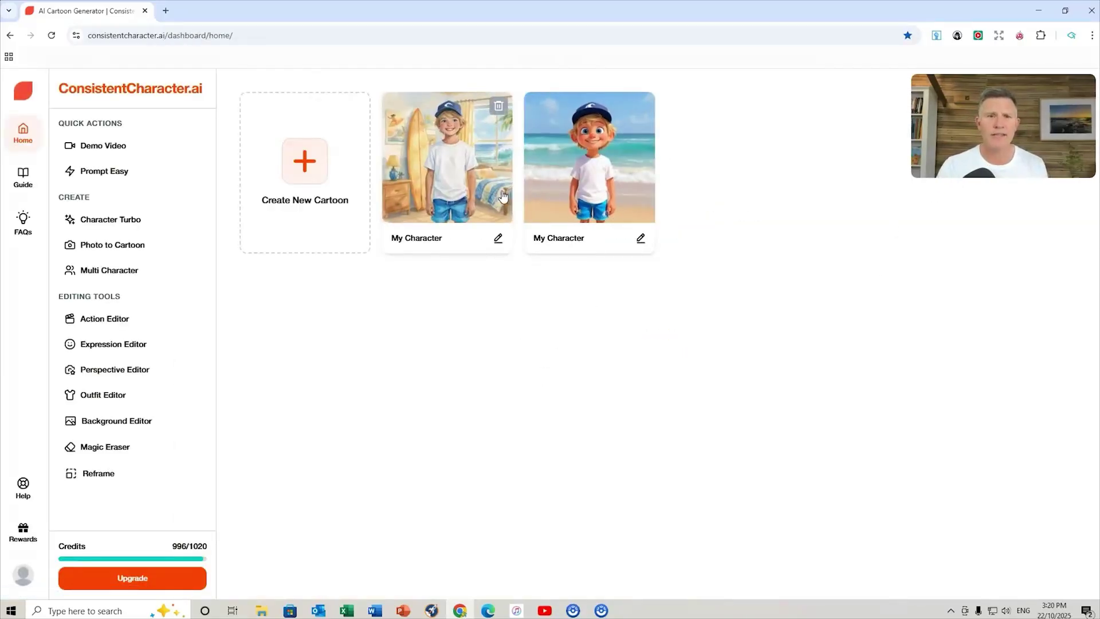
mouse_move(432, 162)
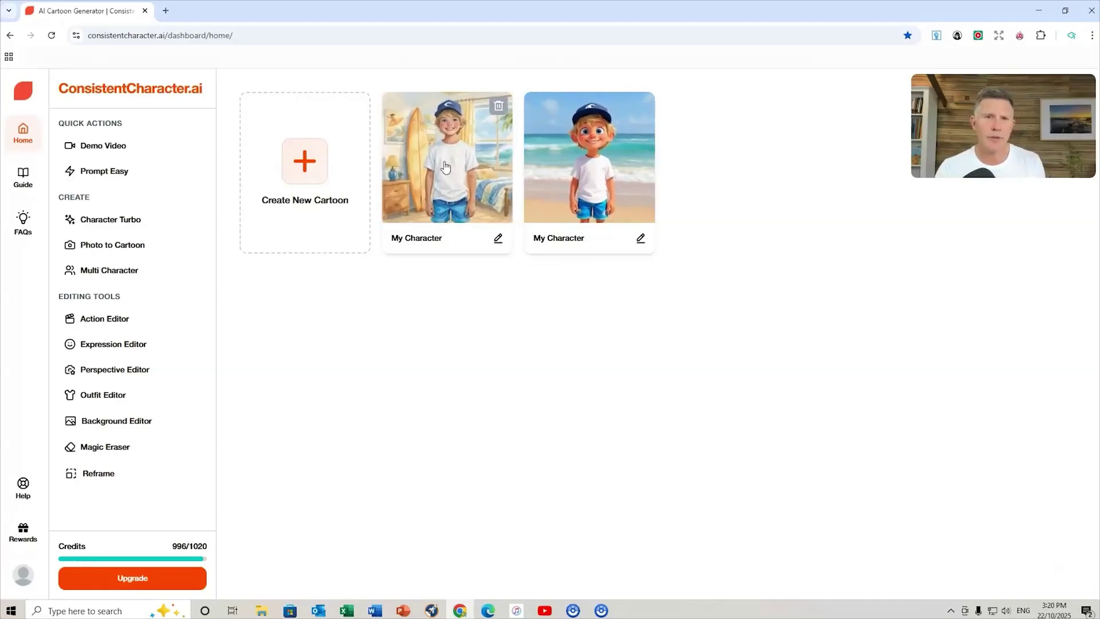
left_click(561, 167)
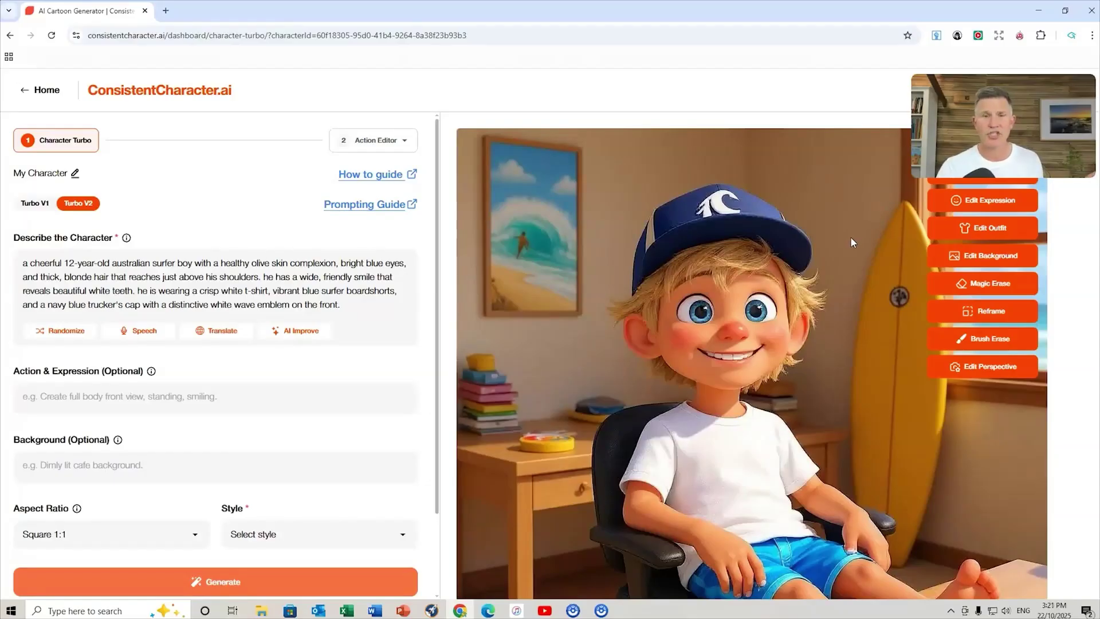
scroll(850, 236, "down", 15)
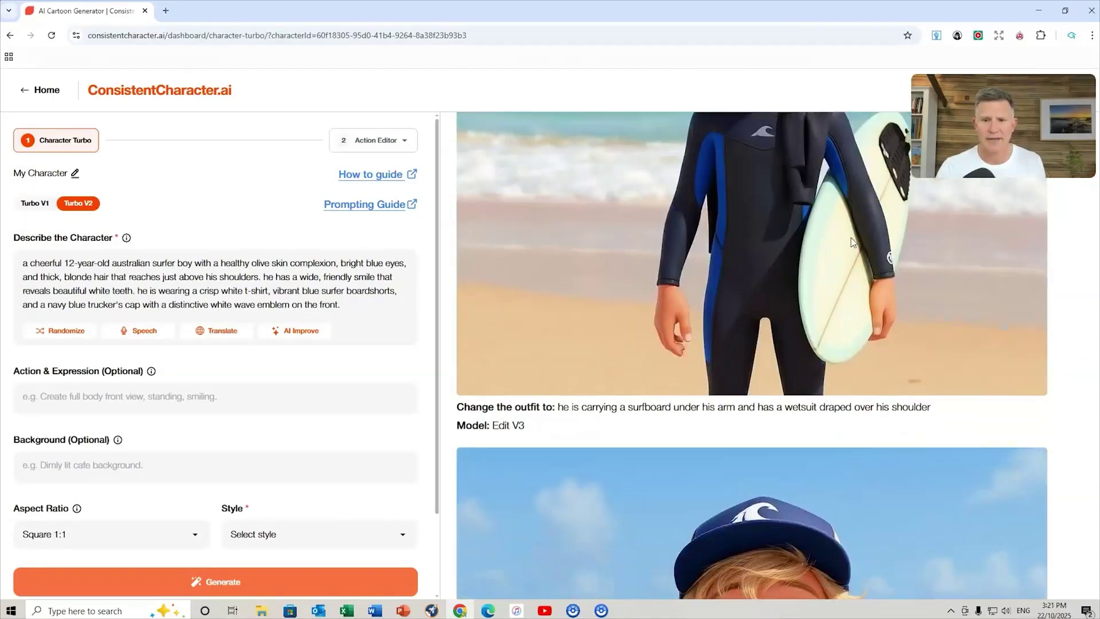
scroll(850, 237, "up", 1)
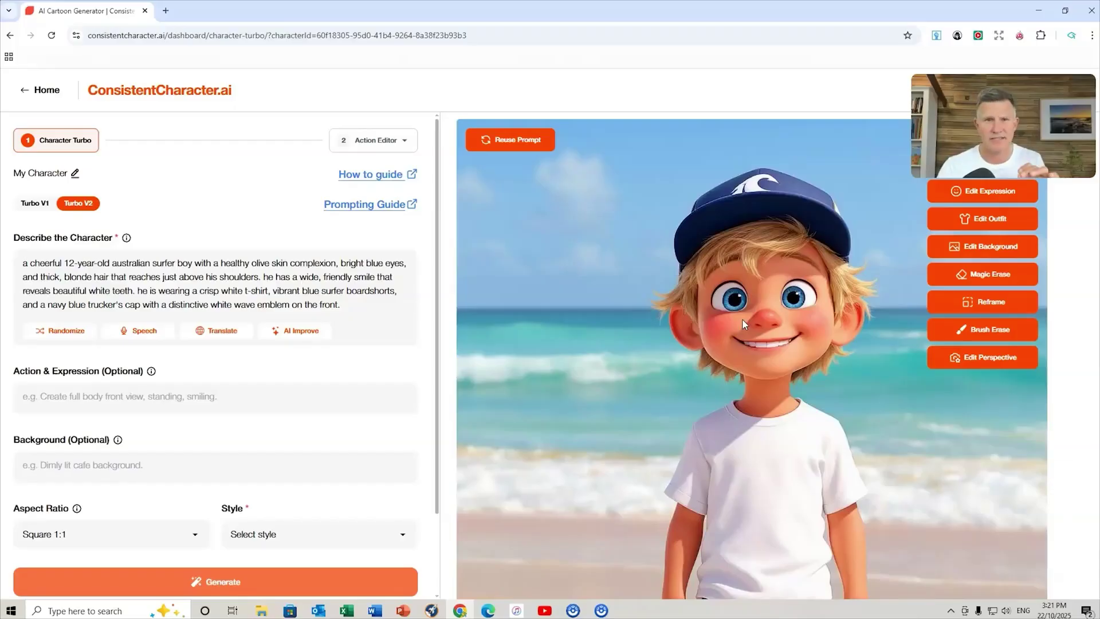
left_click(36, 91)
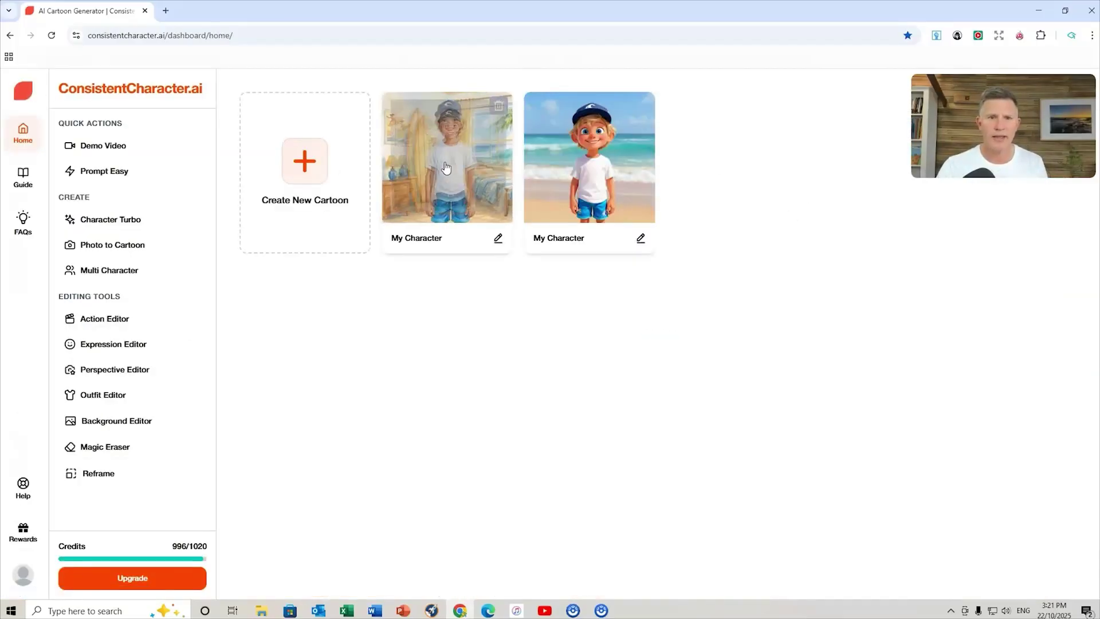
- Review the watercolor surfer boy character's generated images, then go back to the dashboard
left_click(416, 167)
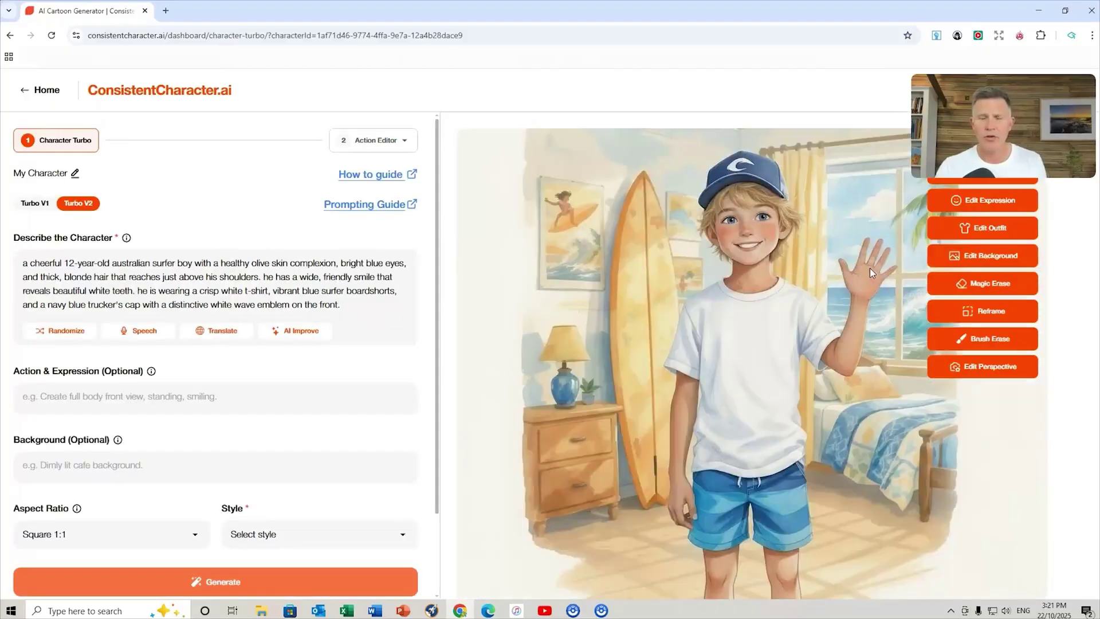
scroll(756, 273, "down", 1)
scroll(756, 273, "down", 15)
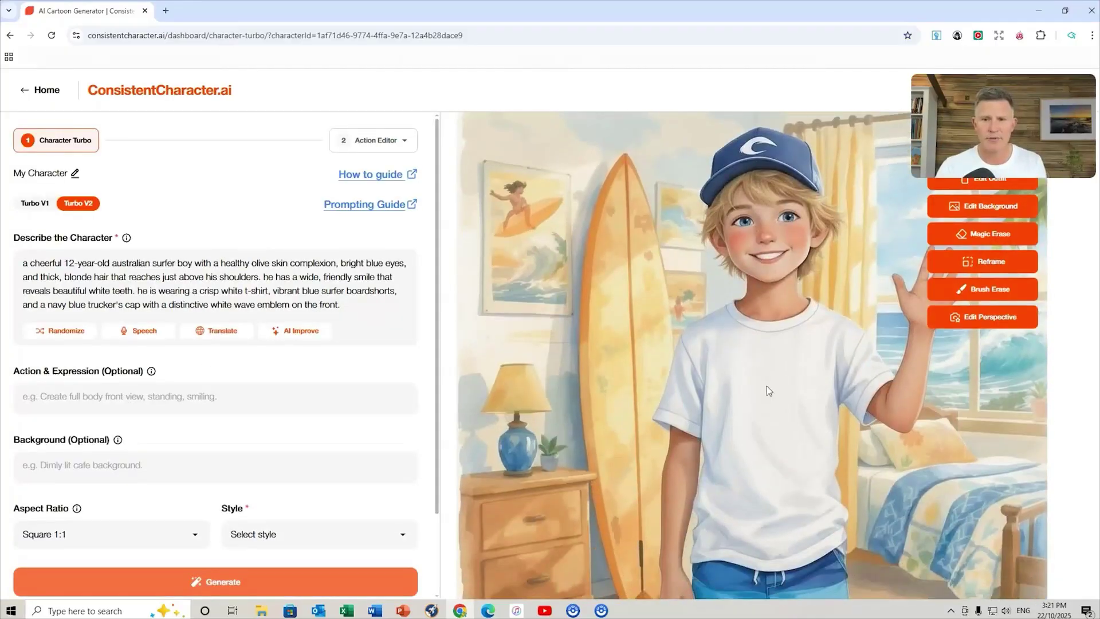
scroll(769, 335, "down", 6)
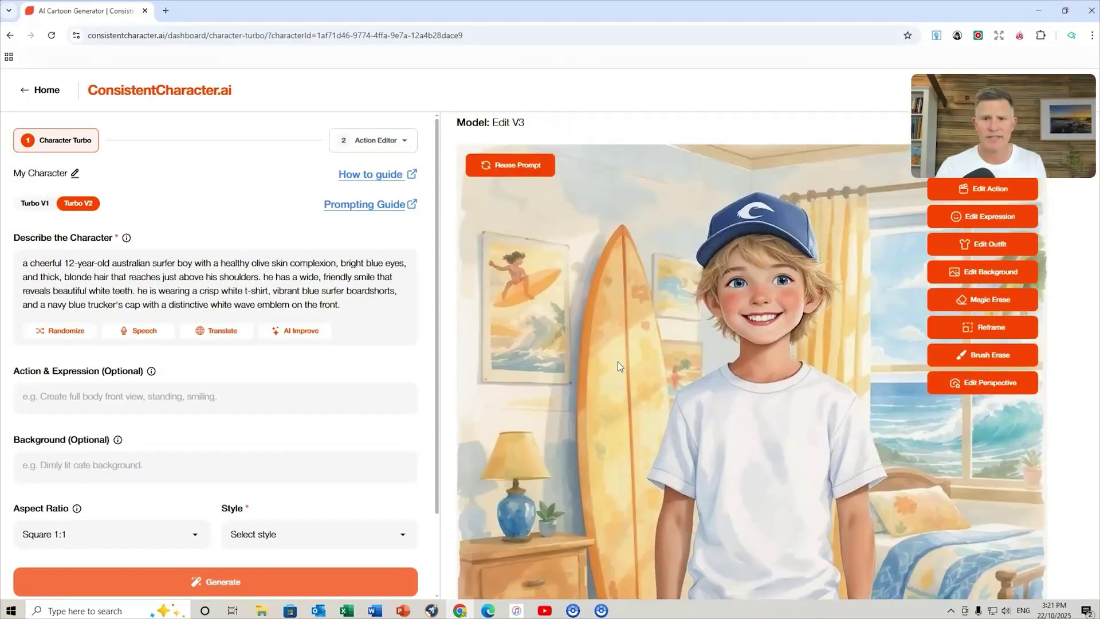
scroll(726, 378, "down", 12)
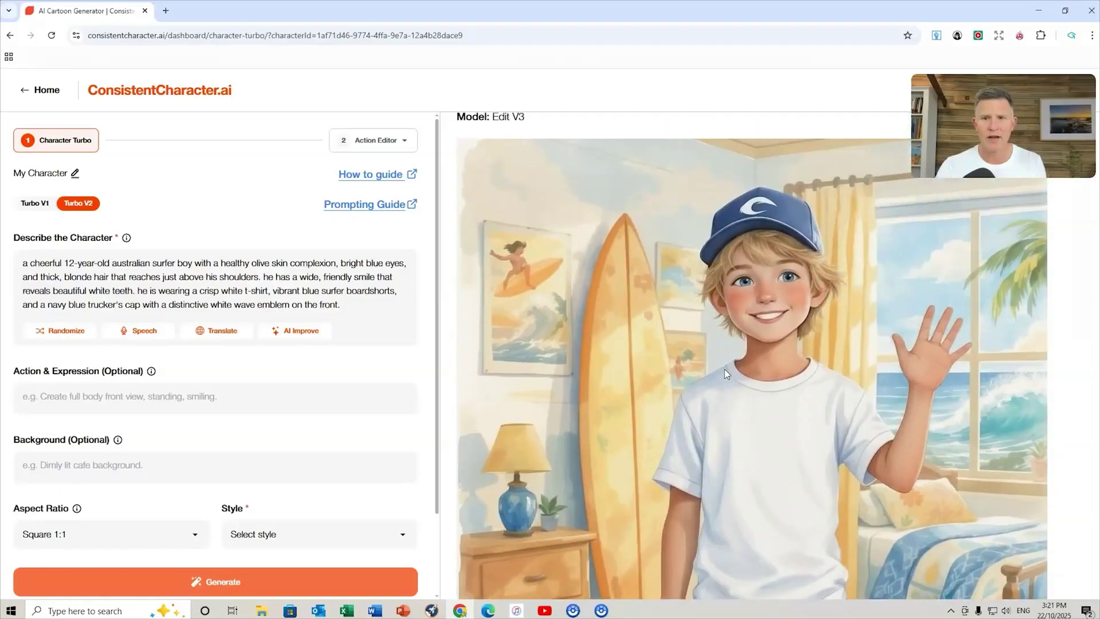
scroll(762, 436, "up", 5)
scroll(761, 437, "down", 11)
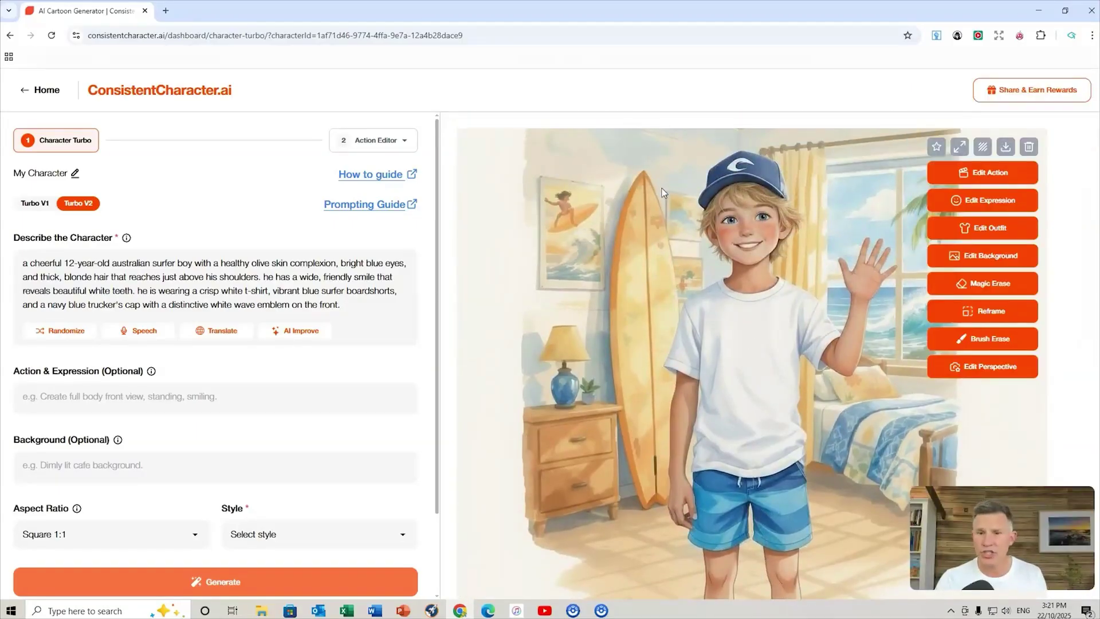
scroll(629, 324, "up", 5)
scroll(629, 324, "down", 4)
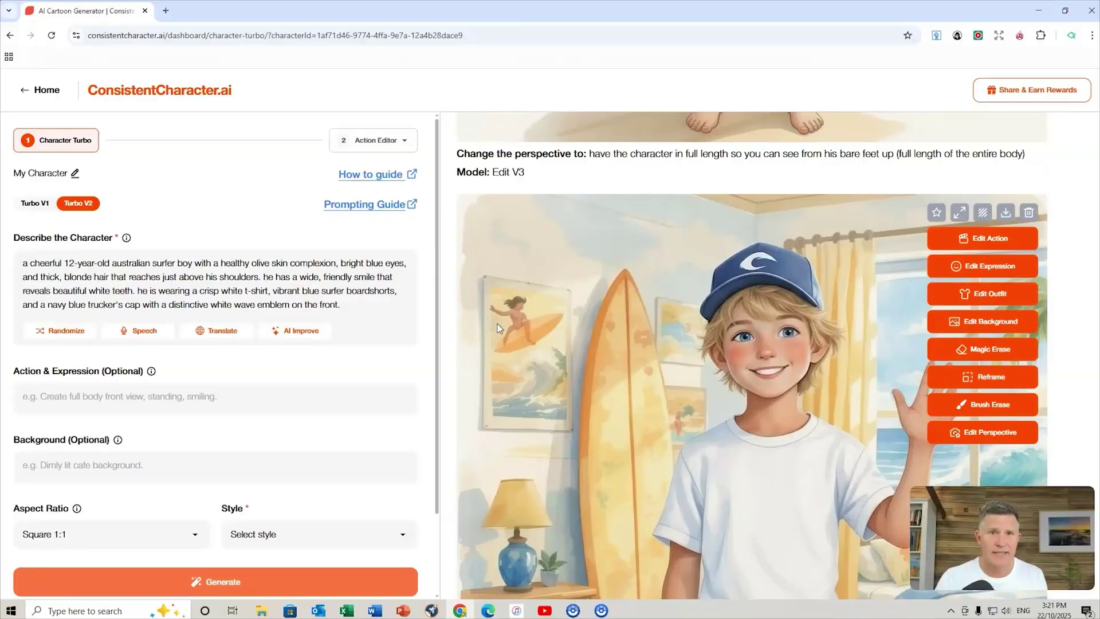
scroll(497, 327, "up", 10)
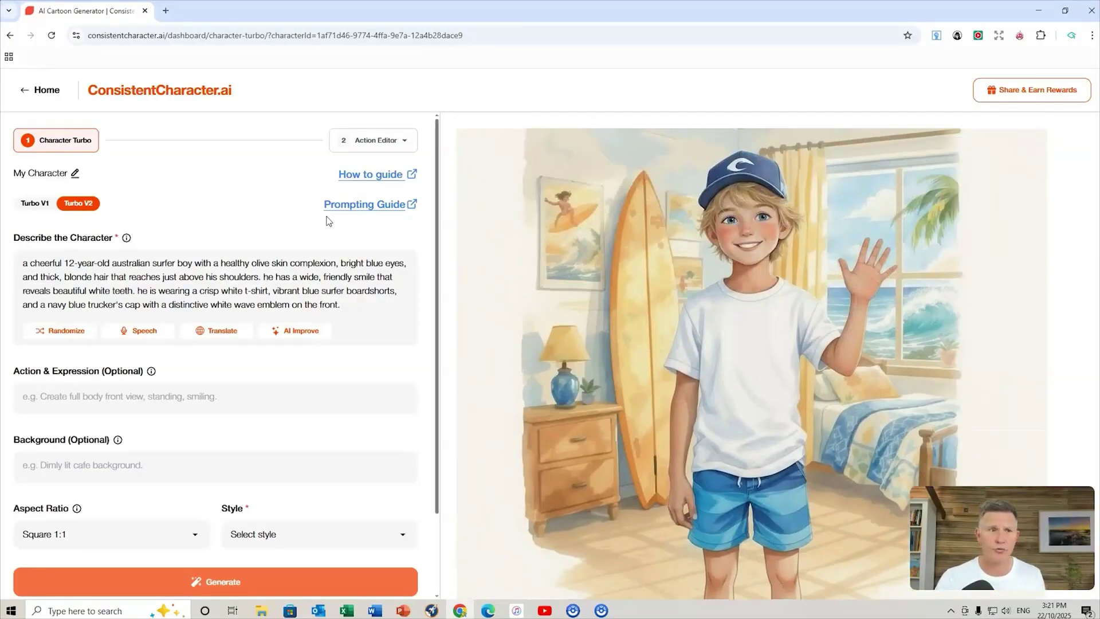
left_click(39, 90)
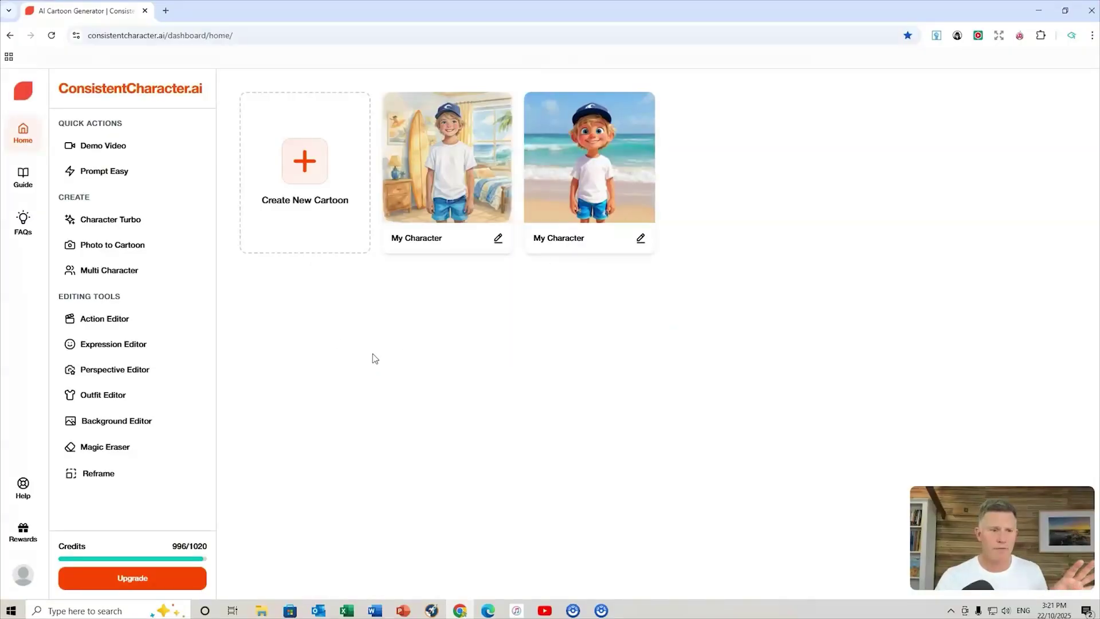
left_click(23, 177)
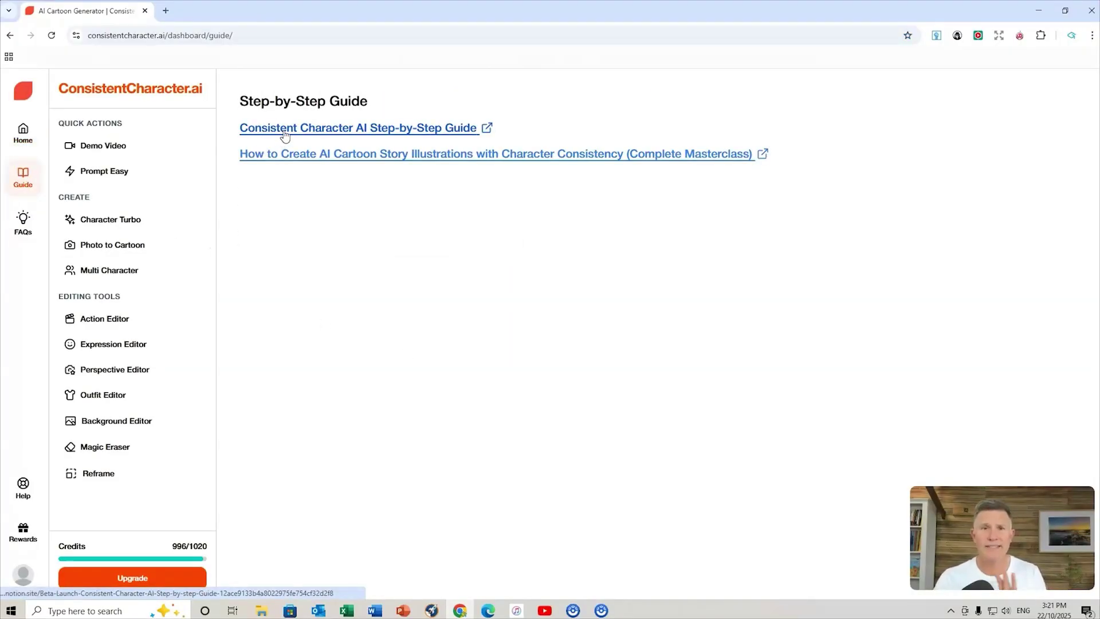
left_click(315, 130)
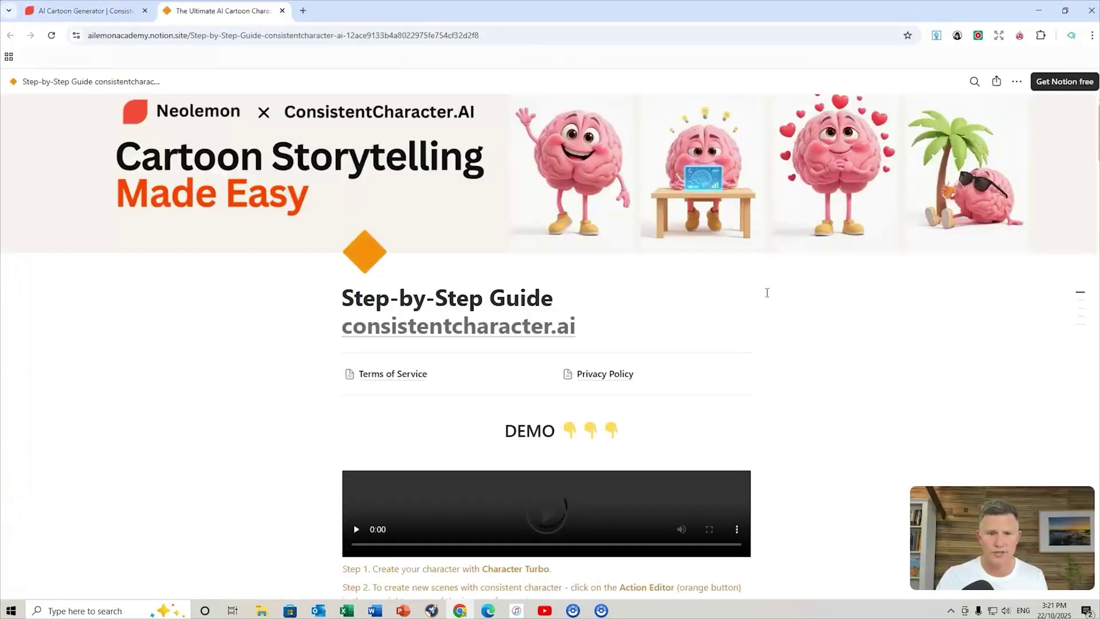
scroll(767, 292, "down", 2)
scroll(865, 312, "down", 9)
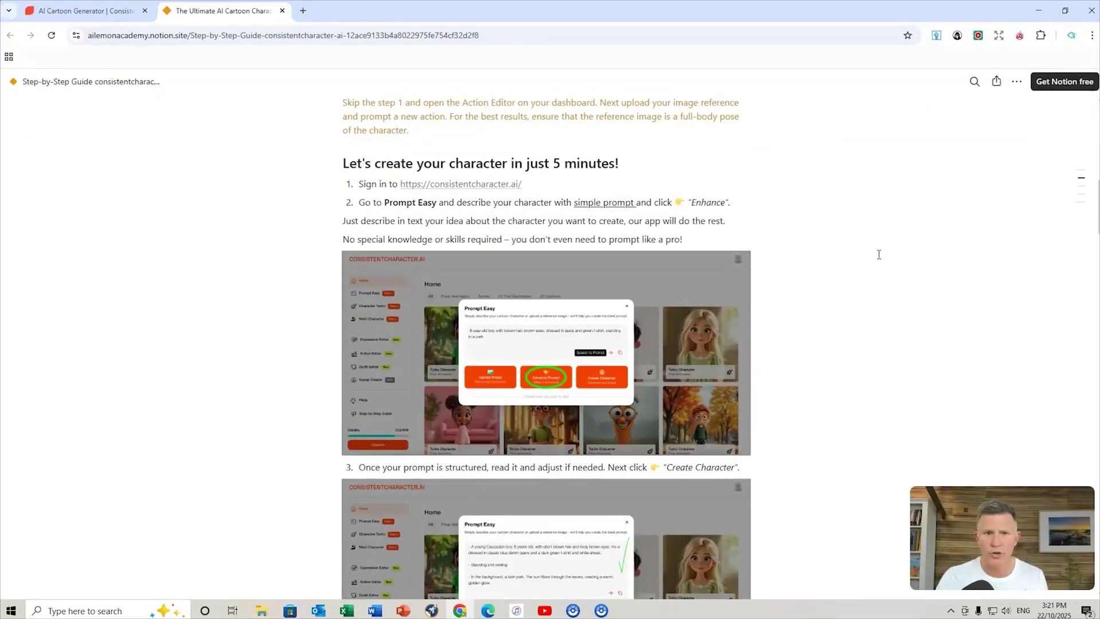
scroll(888, 269, "down", 6)
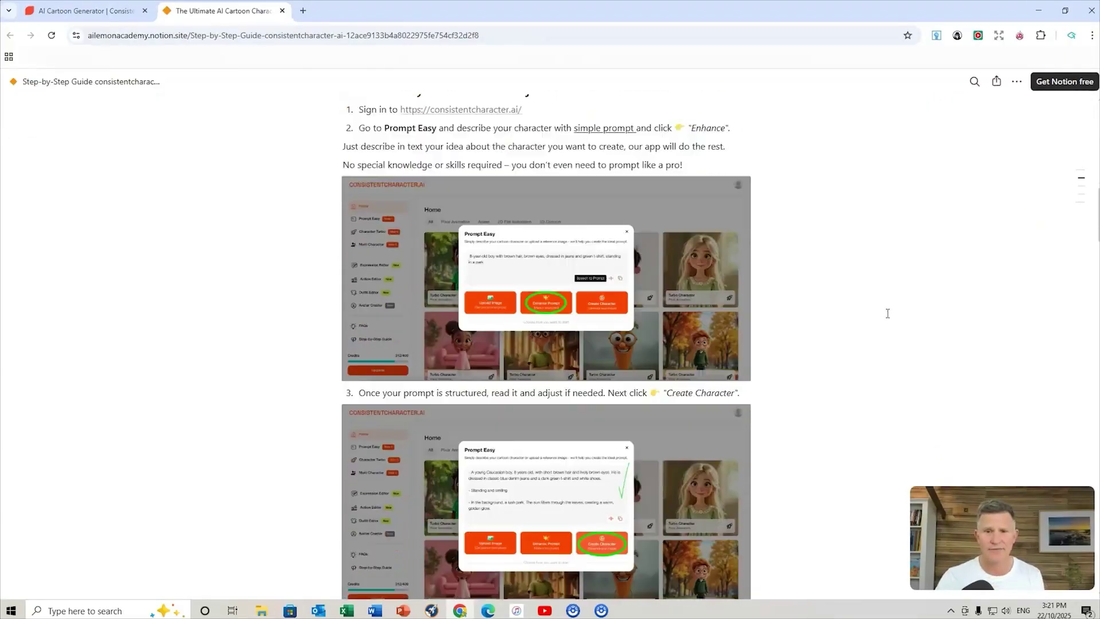
scroll(704, 404, "up", 13)
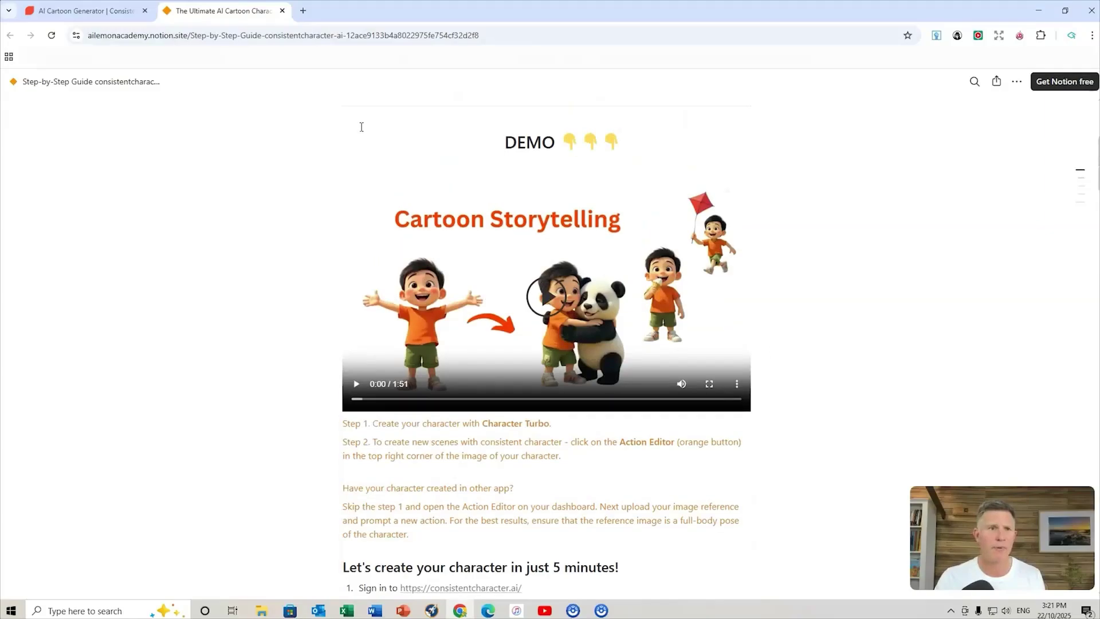
left_click(282, 11)
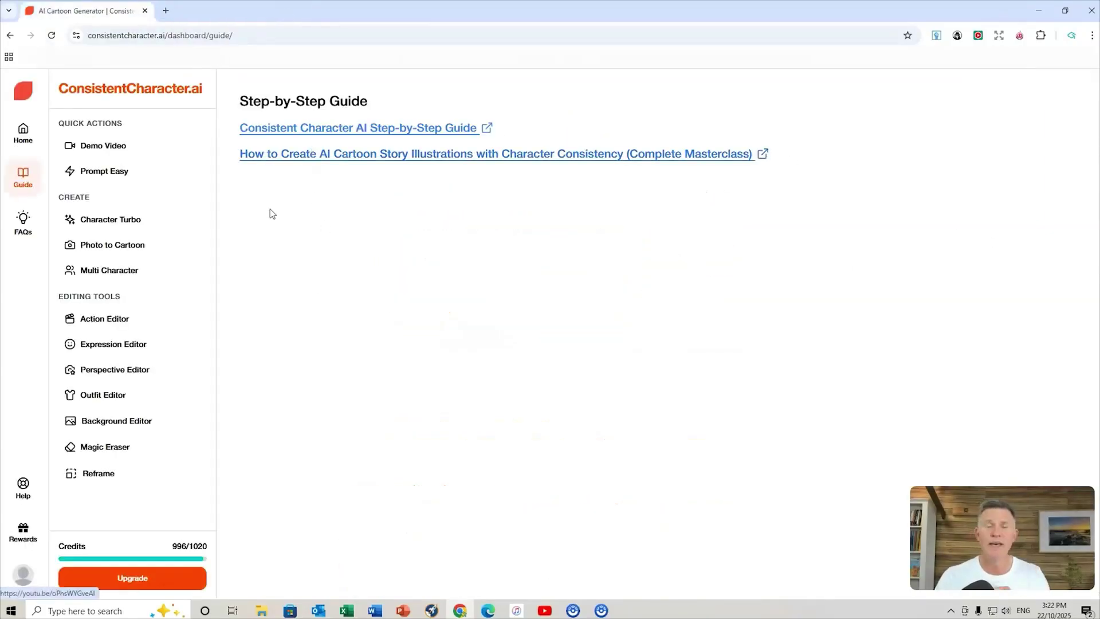
- Go to the dashboard home and look over the Character Turbo creator
left_click(23, 133)
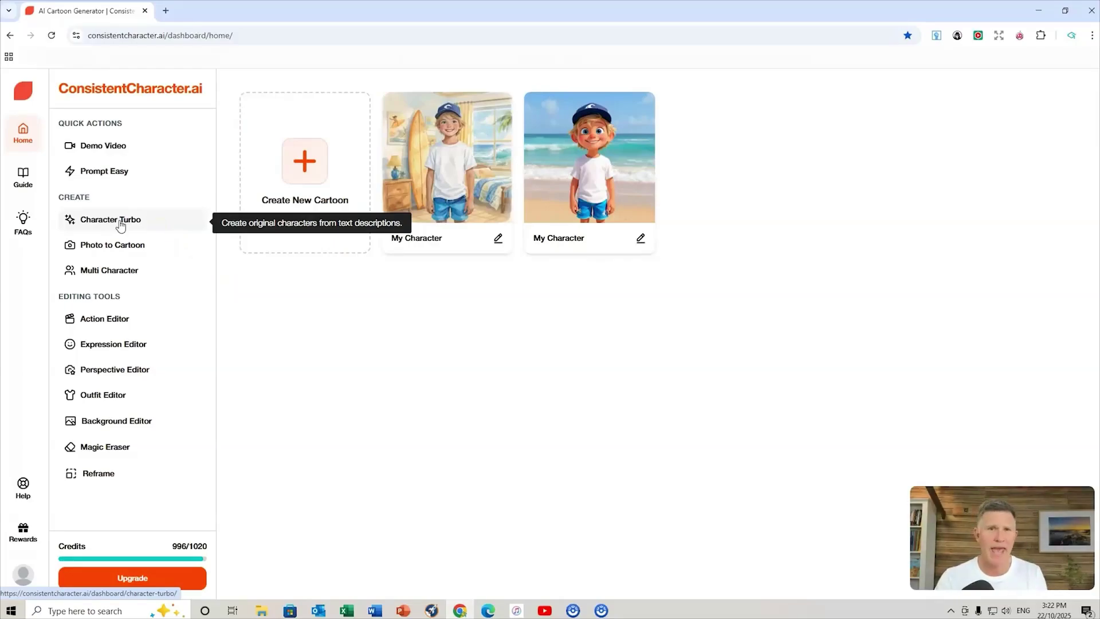
left_click(121, 221)
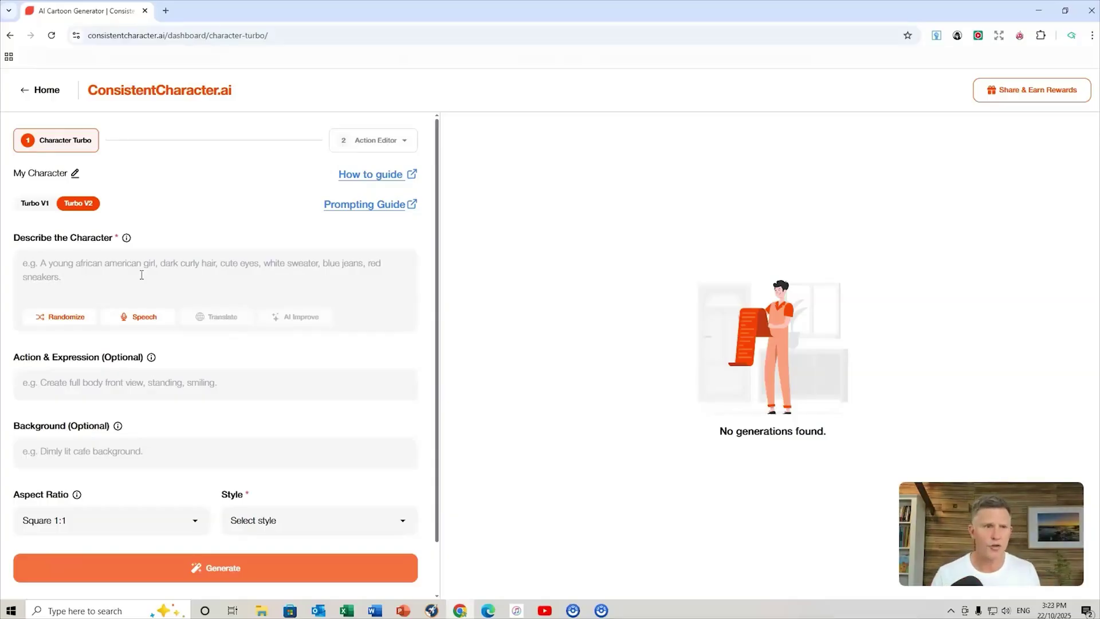
left_click(29, 91)
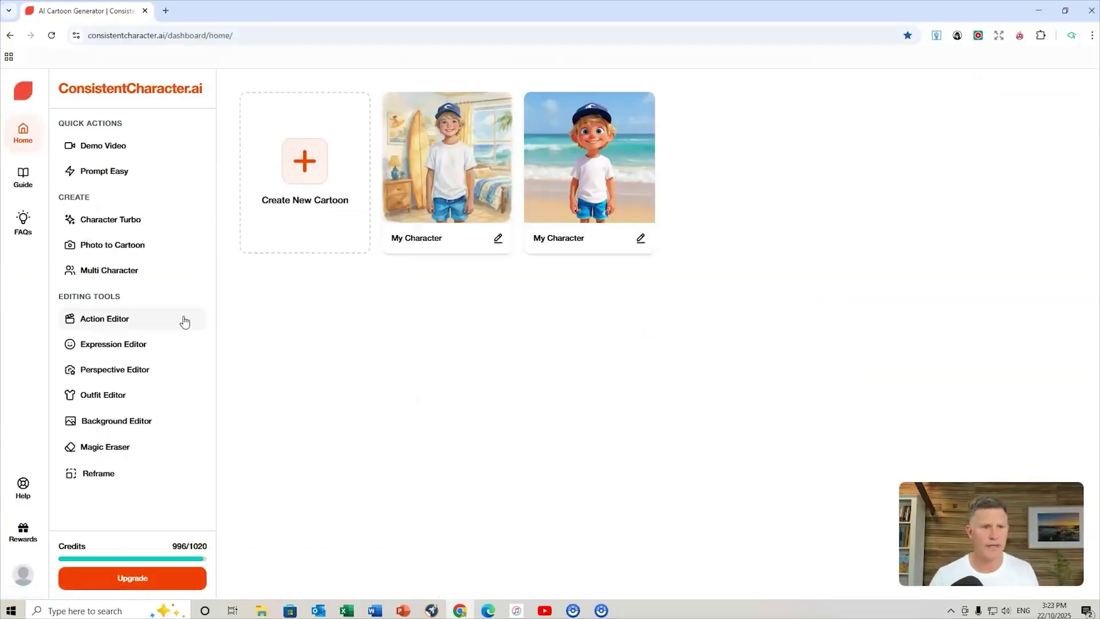
- Look over the Multi Character scene creator and return to the dashboard home
left_click(107, 277)
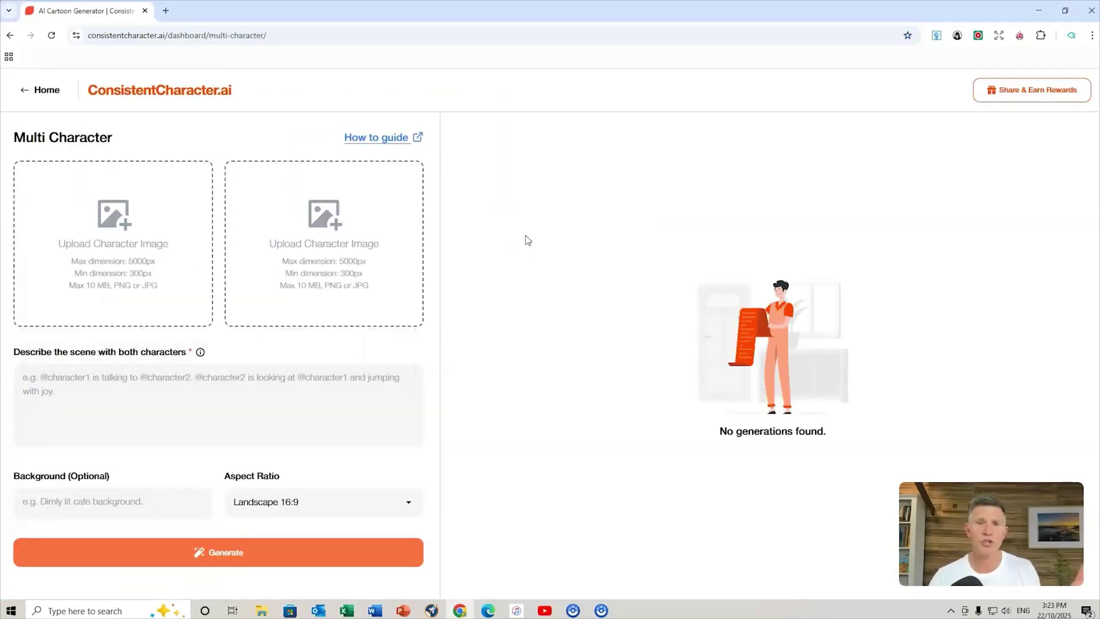
left_click(36, 92)
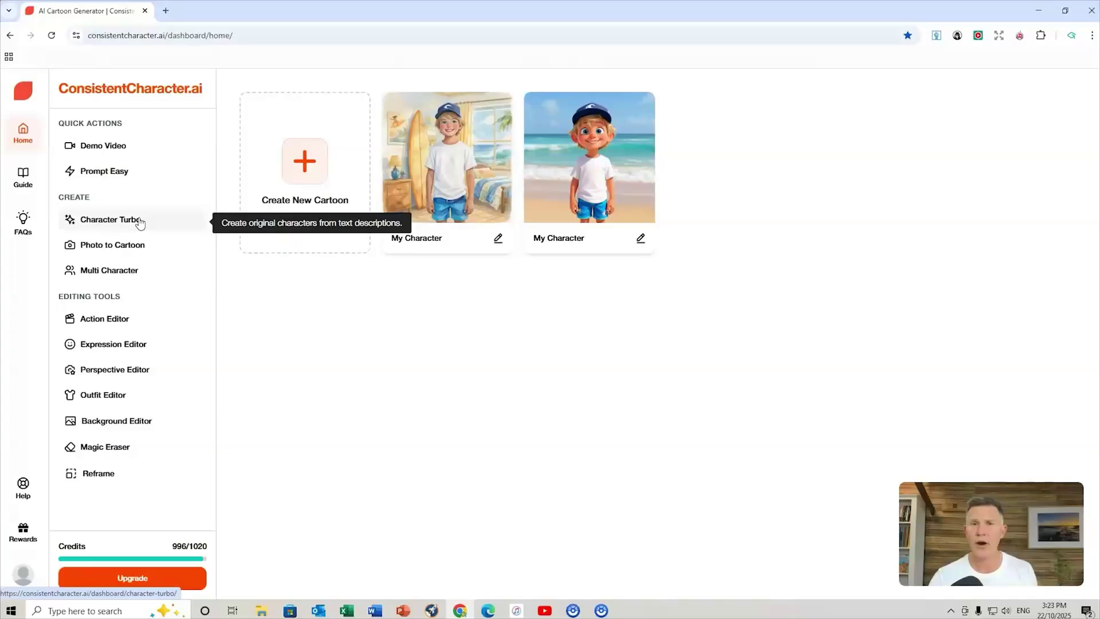
mouse_move(455, 156)
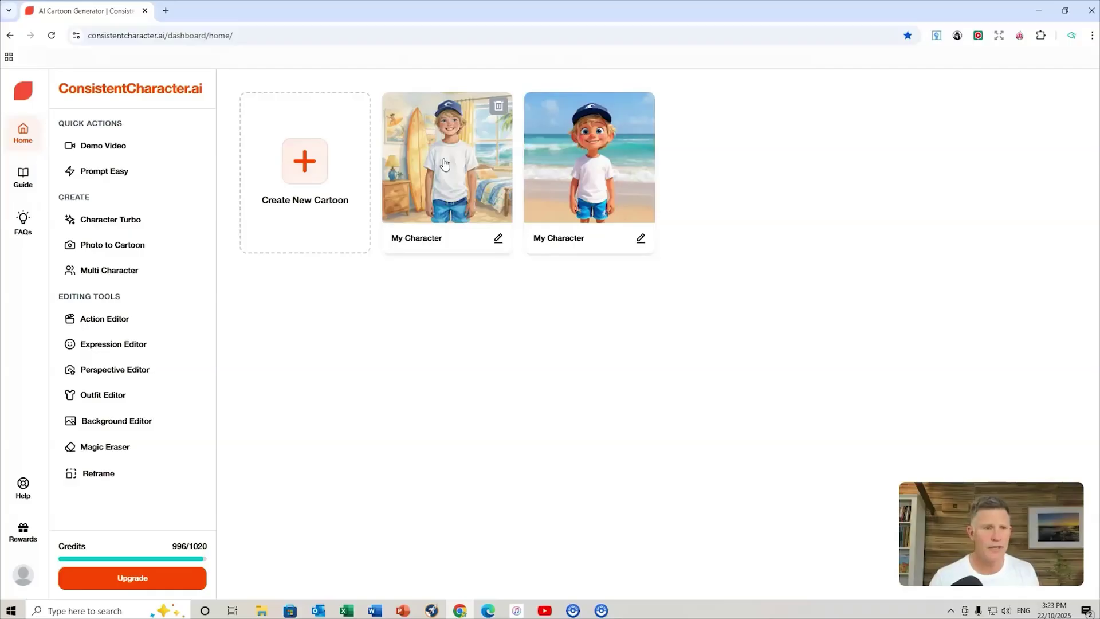
- Open the Character Turbo creator from the sidebar's Create section
left_click(113, 223)
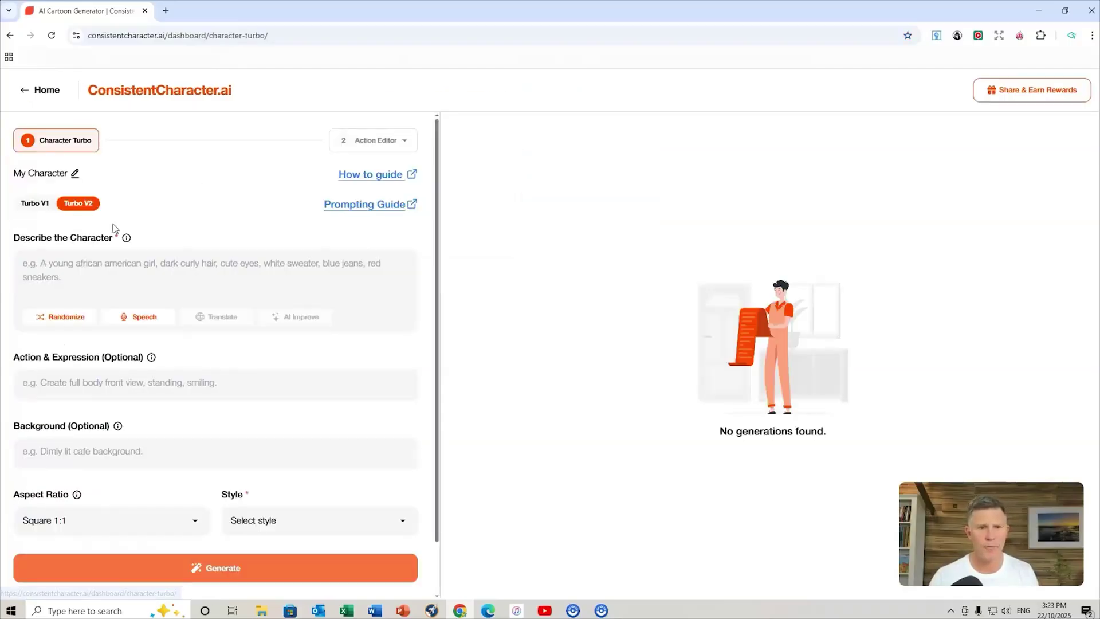
- Describe a 12-year-old boy in stained overalls and mustard trucker hat inside a timber barn
left_click(30, 263)
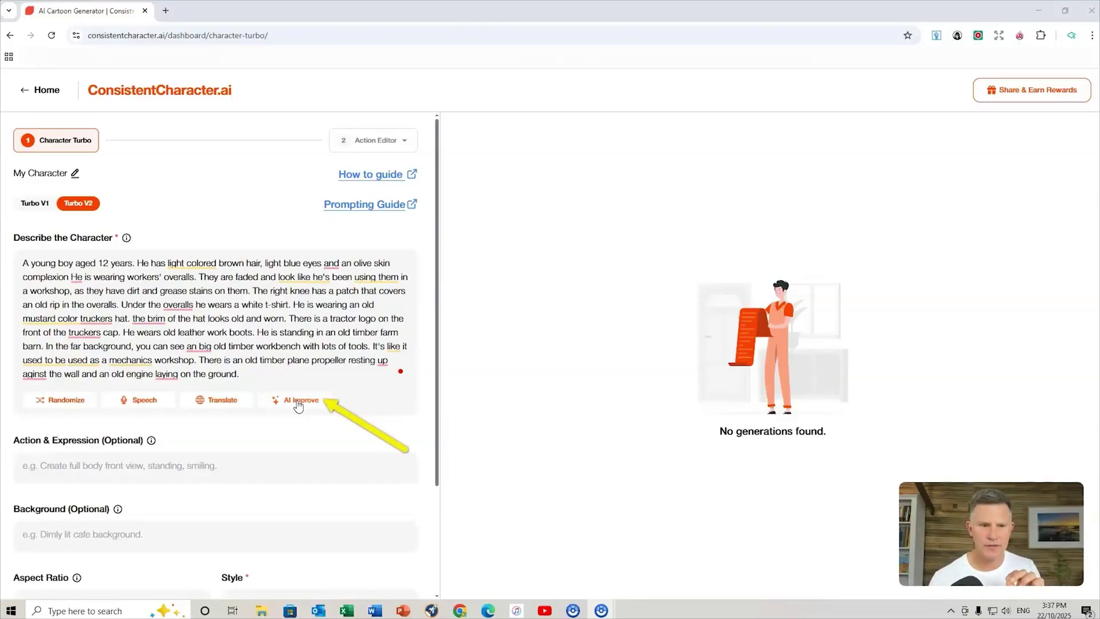
- Use AI Improve to produce a confident full-body front-view action and rustic timber barn background
left_click(298, 404)
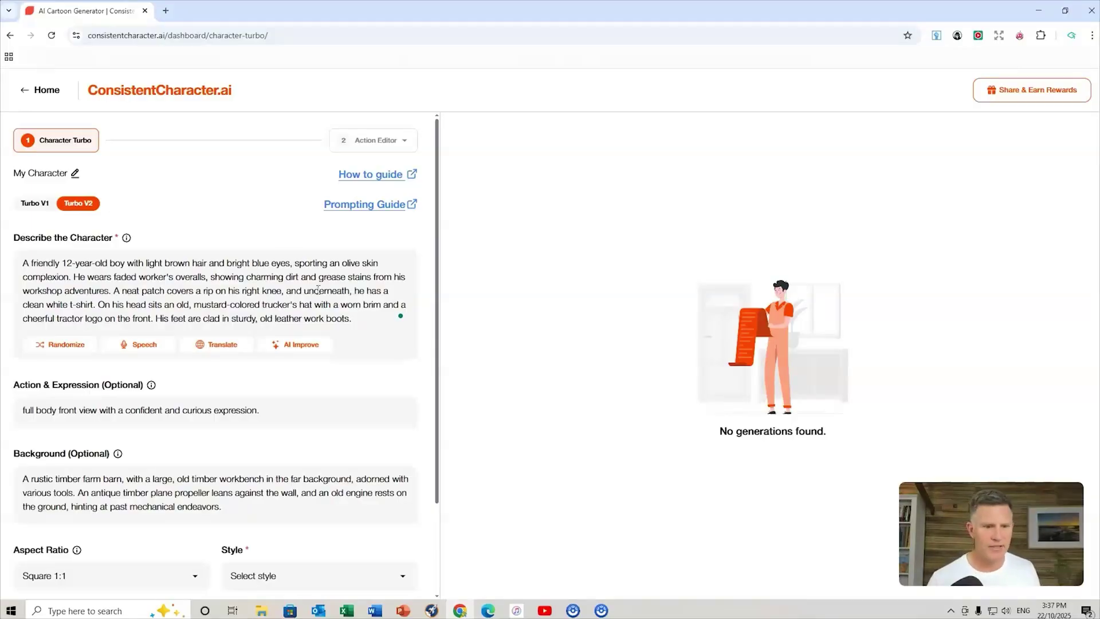
scroll(319, 295, "down", 3)
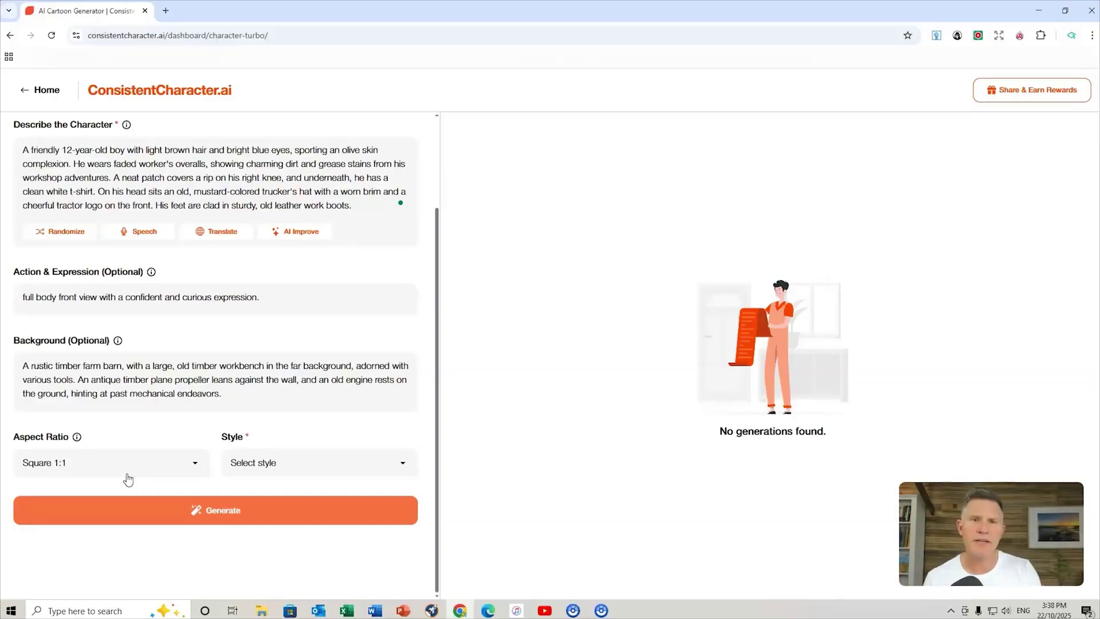
left_click(195, 462)
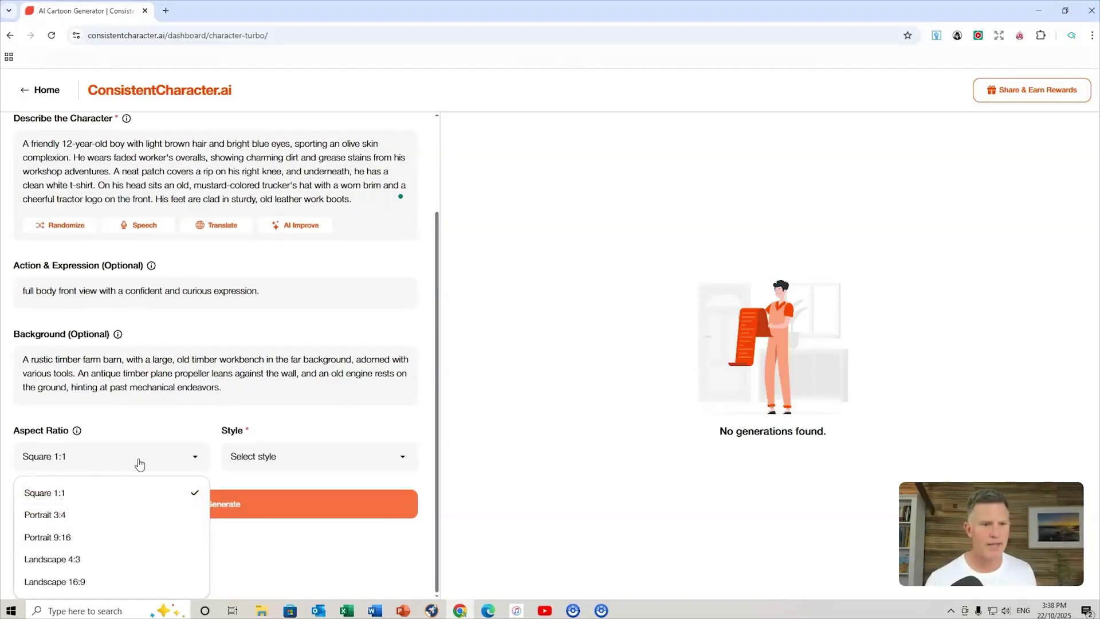
left_click(98, 495)
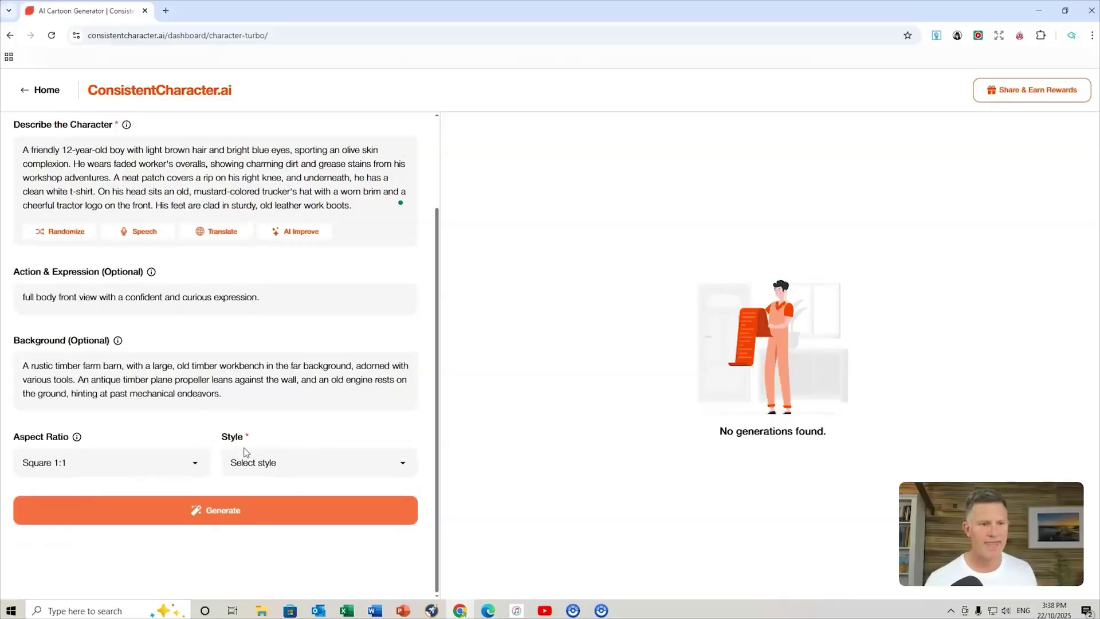
- Choose Watercolor Illustration from the Style dropdown
left_click(401, 464)
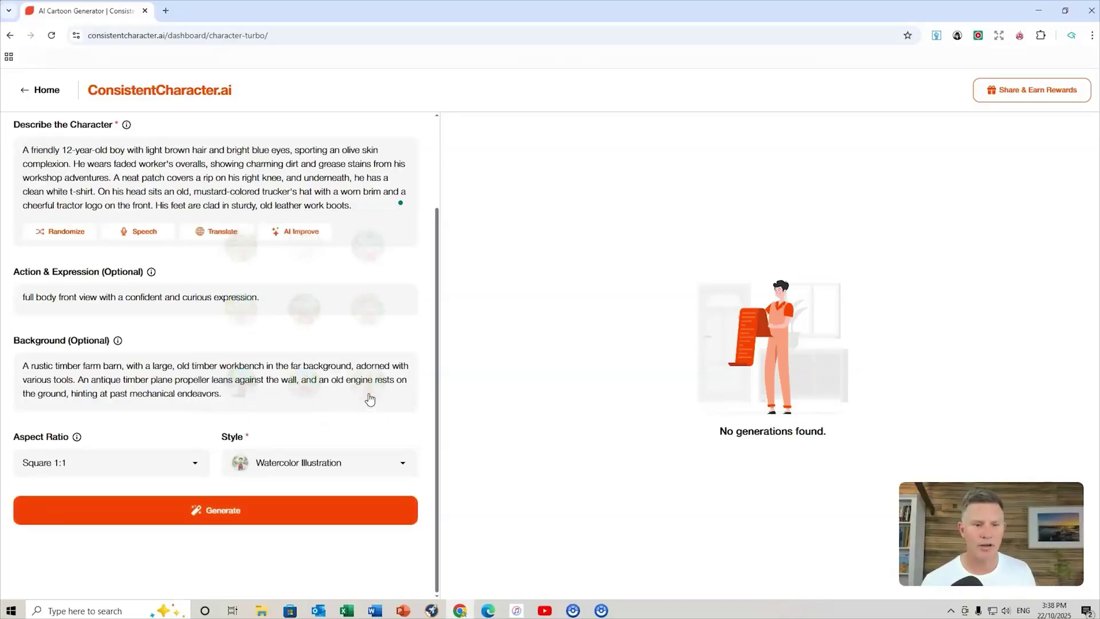
left_click(371, 401)
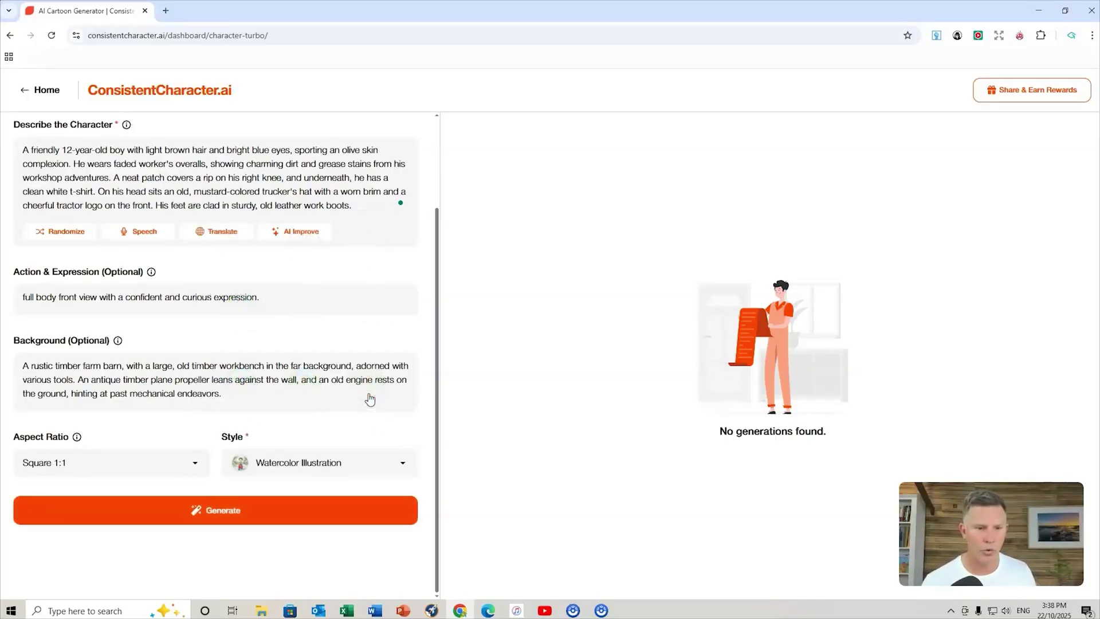
- Generate the watercolor image for 4 credits and review the boy in the timber barn
left_click(229, 510)
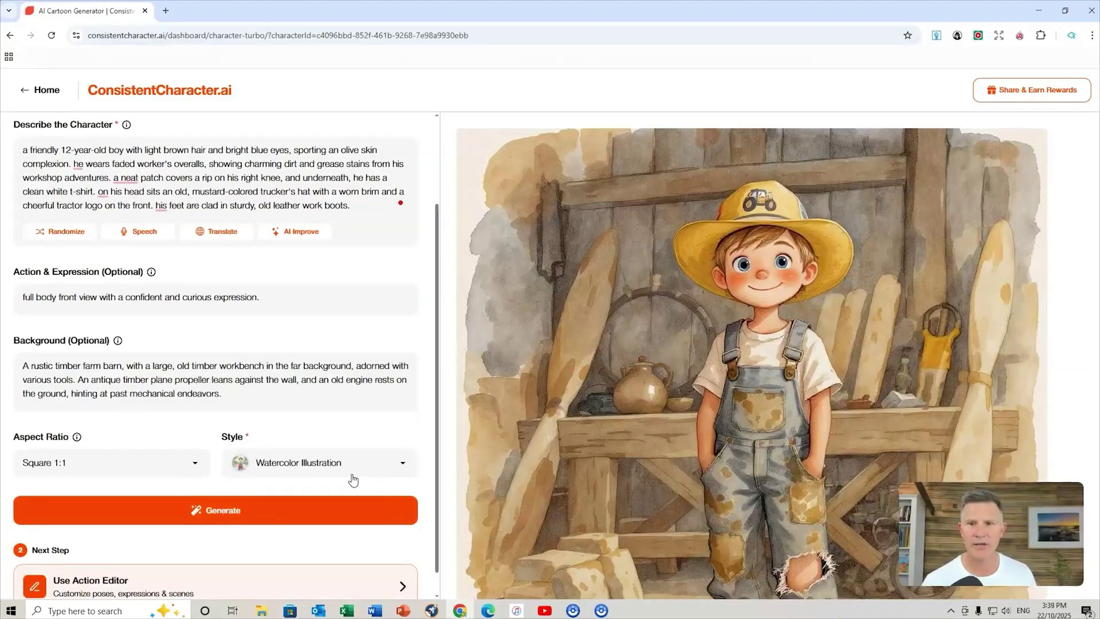
mouse_move(544, 373)
scroll(549, 373, "down", 1)
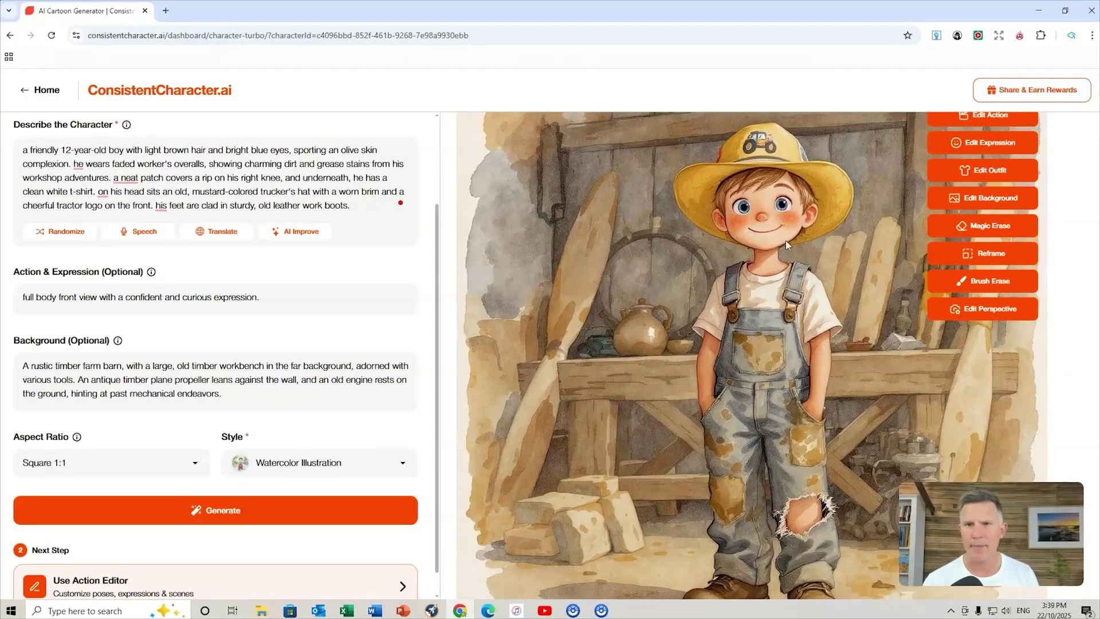
scroll(786, 264, "up", 1)
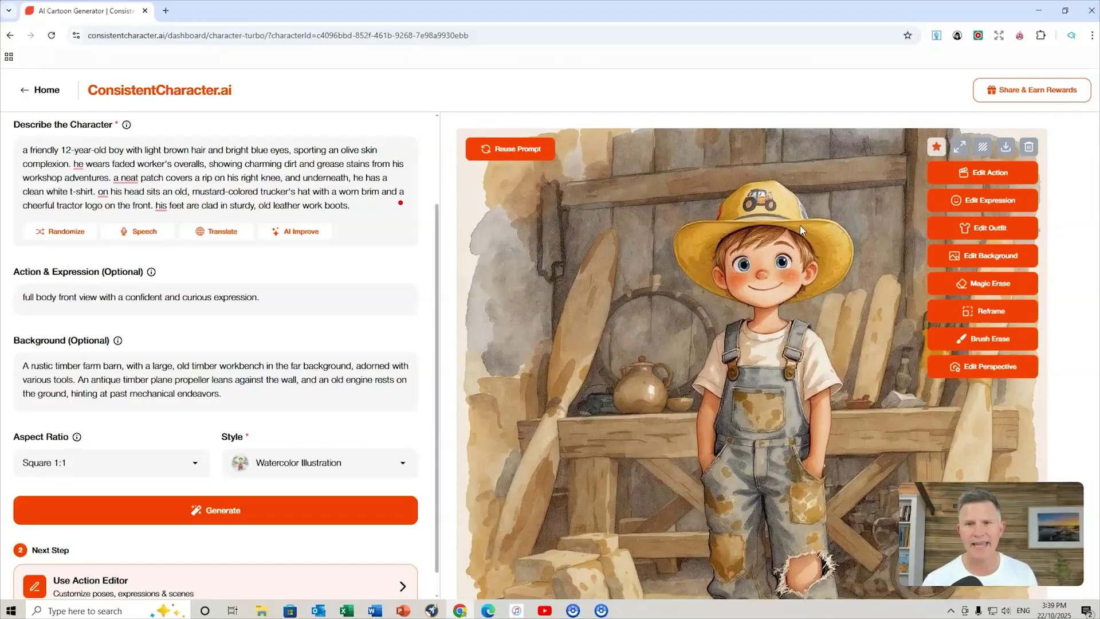
scroll(794, 341, "down", 3)
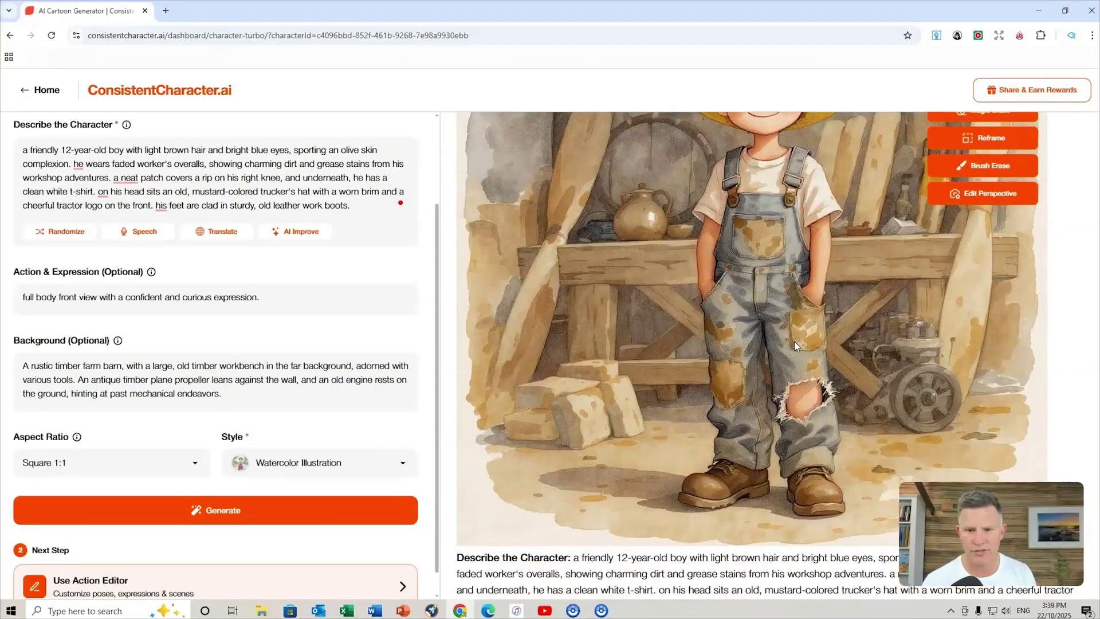
scroll(794, 338, "up", 3)
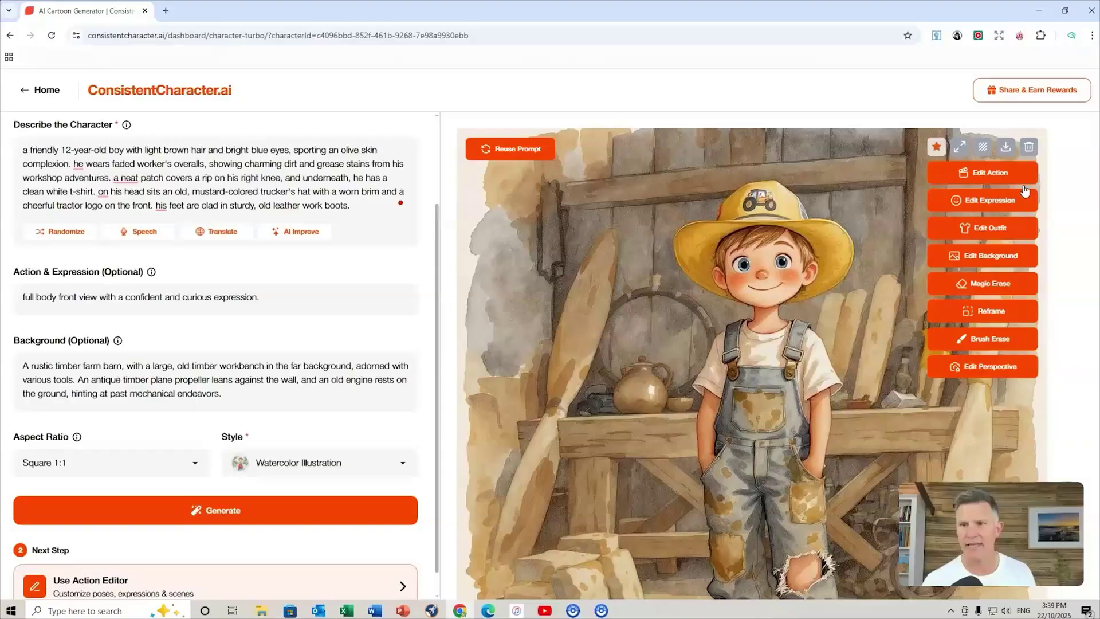
- Edit the outfit with 'Have the boy wear a truckers cap' and generate the new version
left_click(989, 228)
left_click(25, 465)
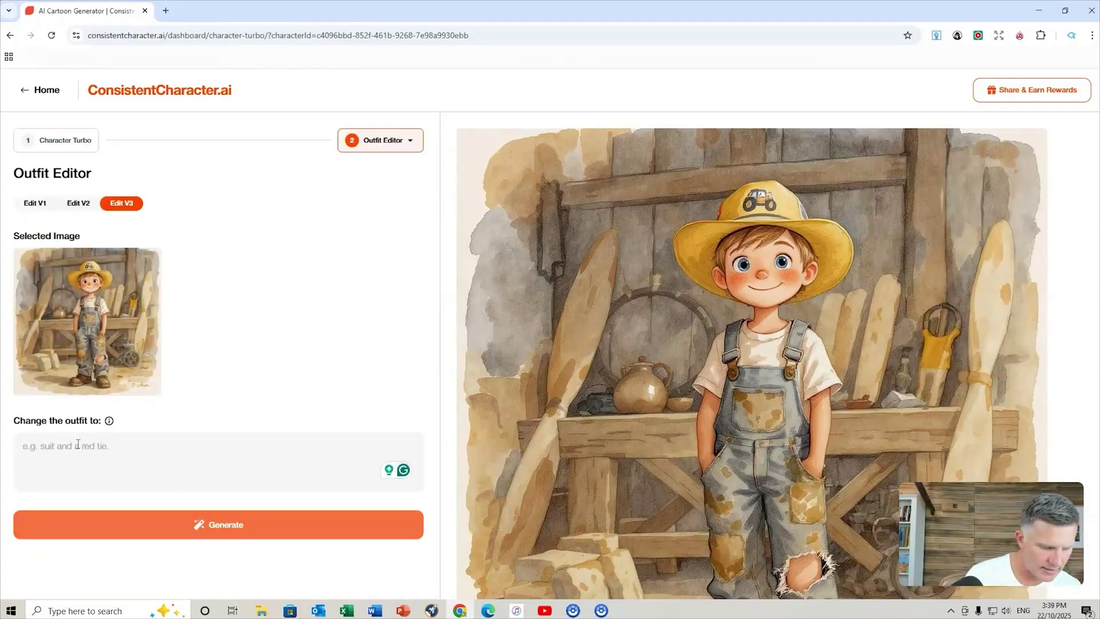
type("Have the ")
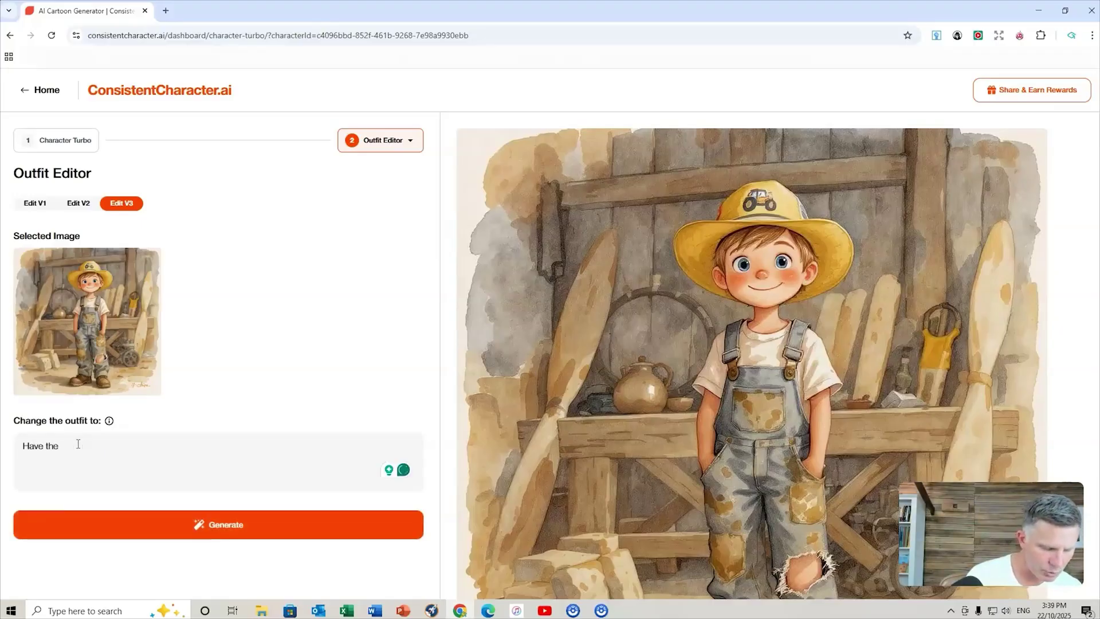
type("boy wea")
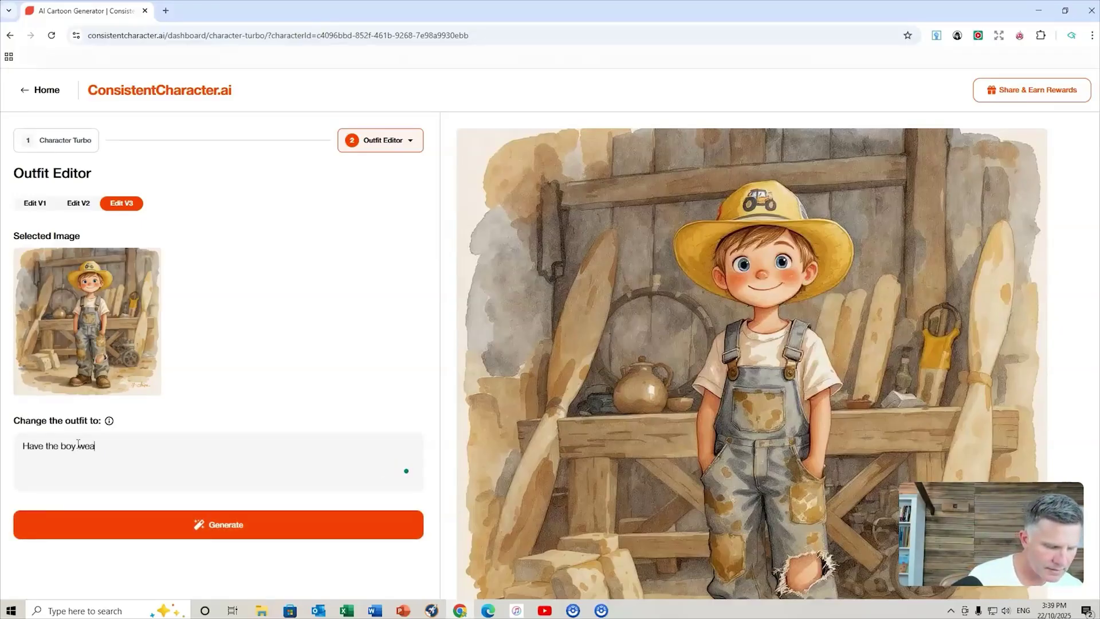
type("r a tr")
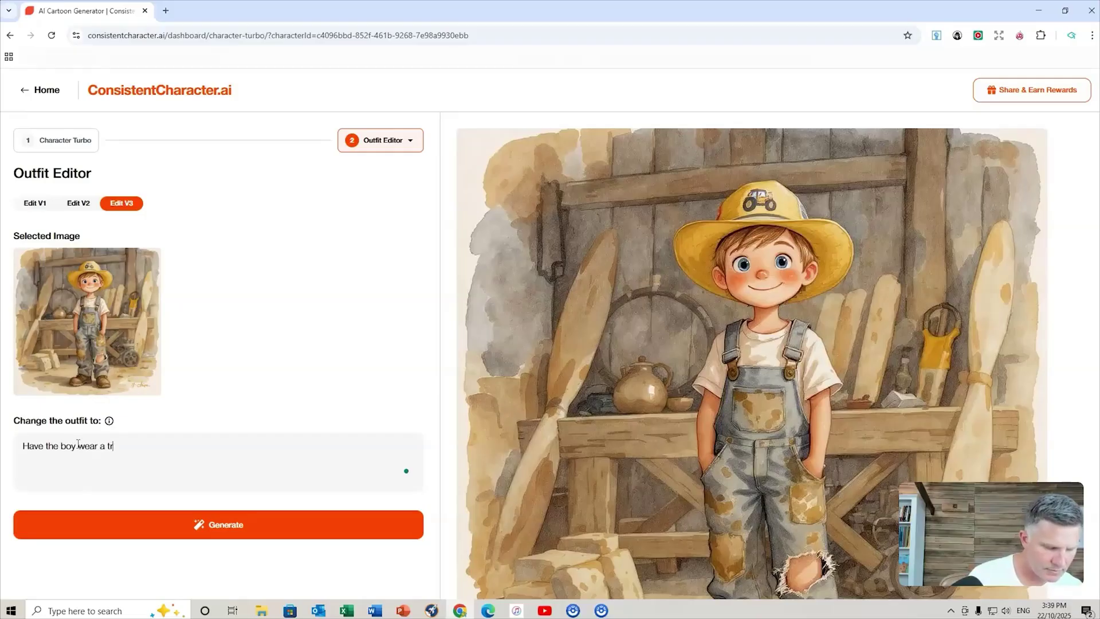
type("uckers cap")
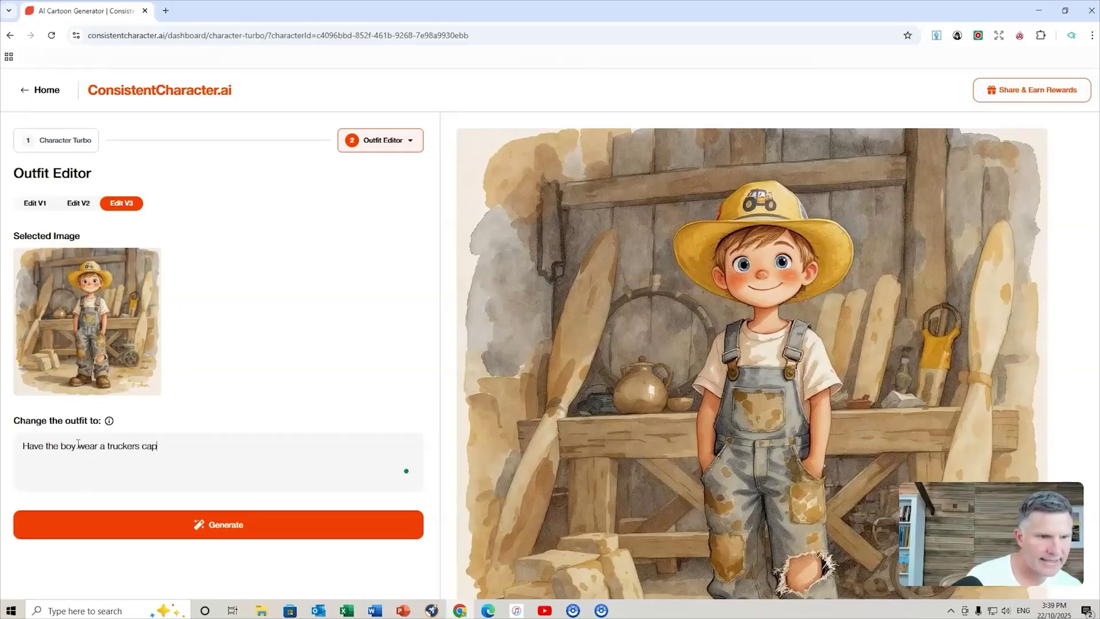
left_click(227, 530)
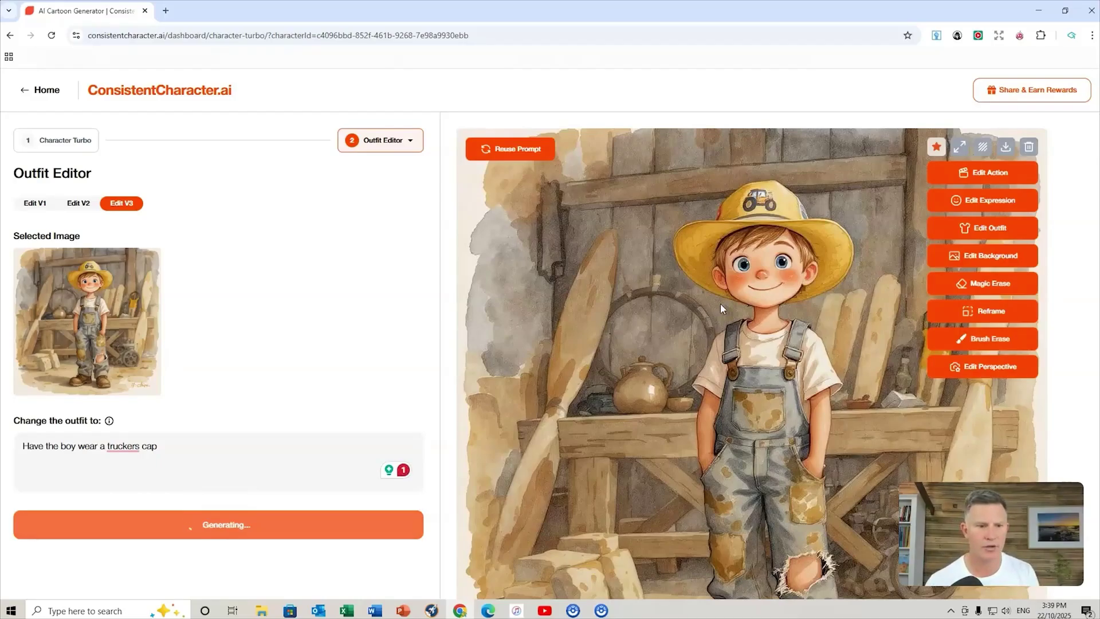
scroll(682, 295, "down", 2)
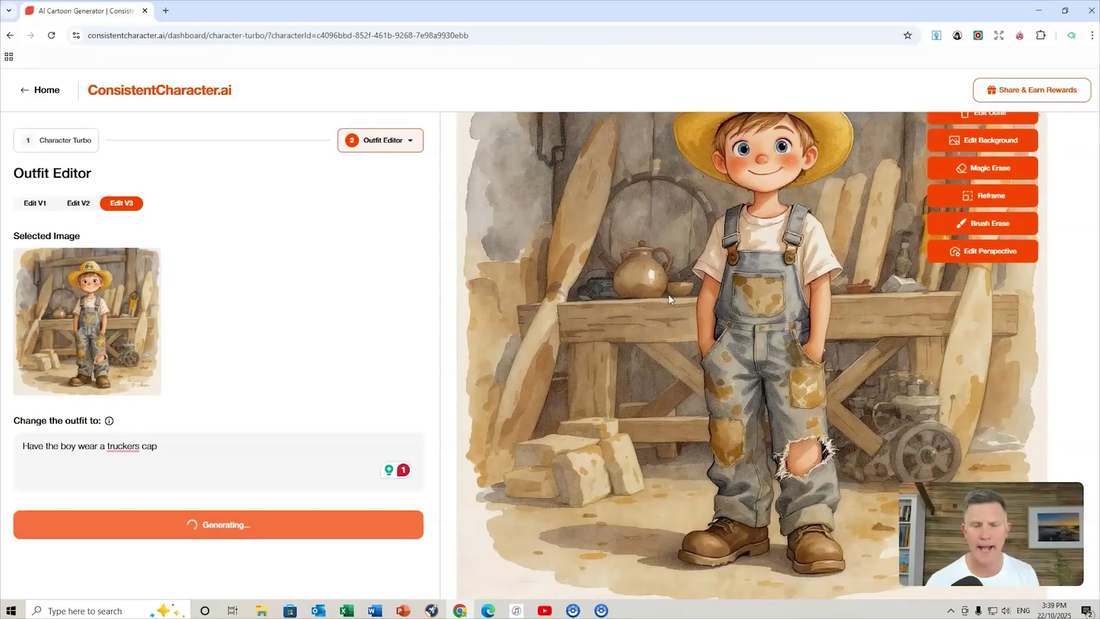
scroll(669, 298, "down", 3)
scroll(669, 298, "up", 5)
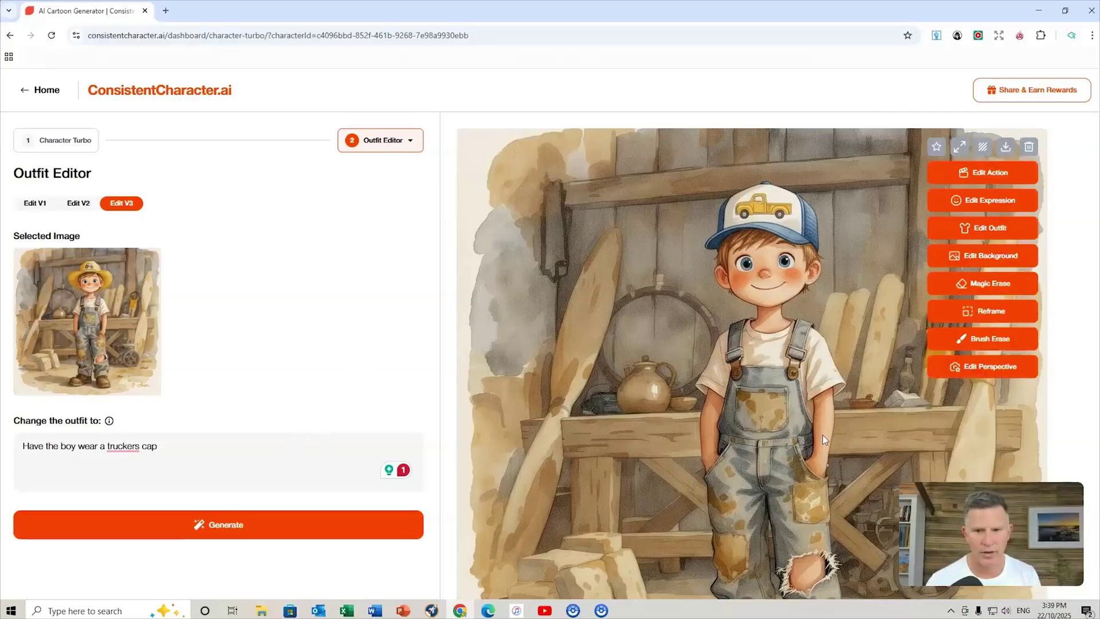
- Scroll the results panel to review the Edit V3 trucker-cap image
scroll(851, 461, "down", 7)
scroll(838, 477, "down", 9)
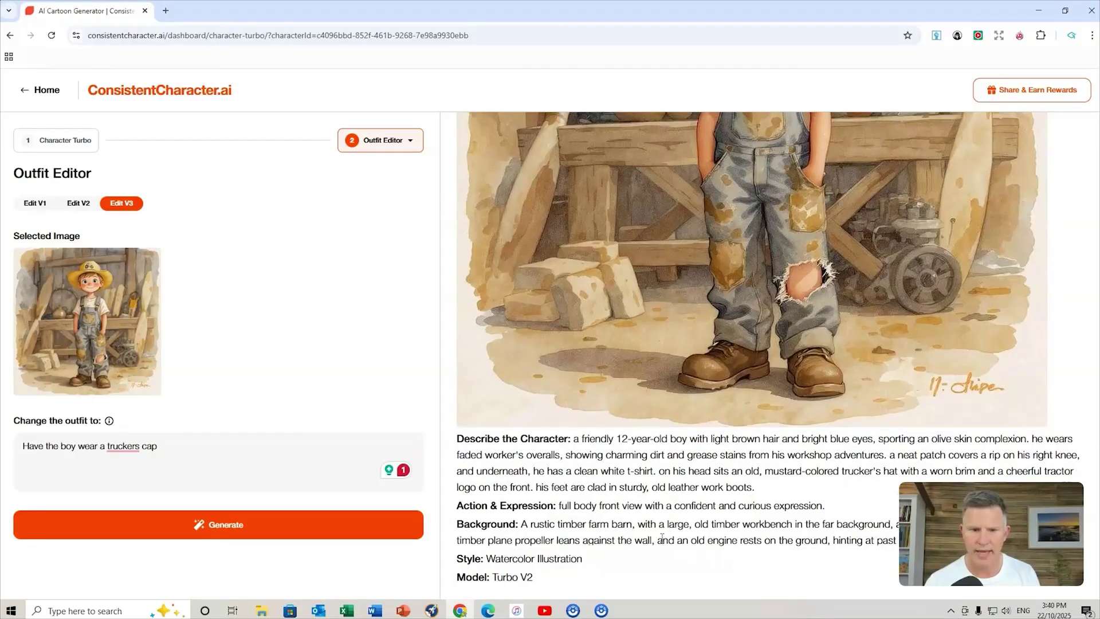
scroll(662, 533, "down", 10)
scroll(785, 421, "up", 2)
scroll(795, 414, "up", 1)
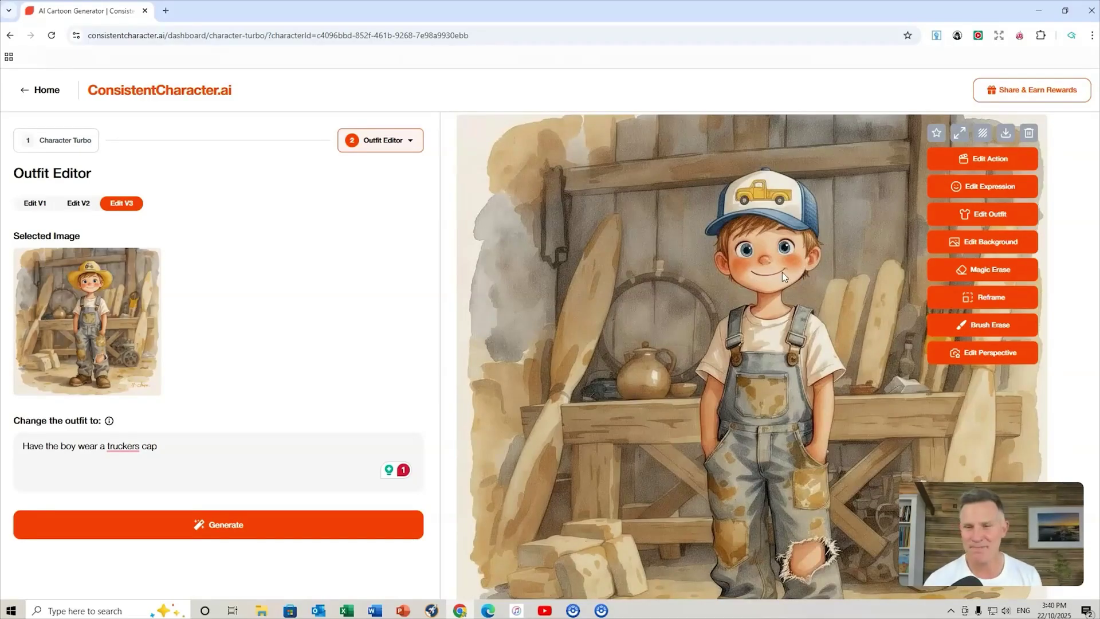
scroll(848, 387, "down", 10)
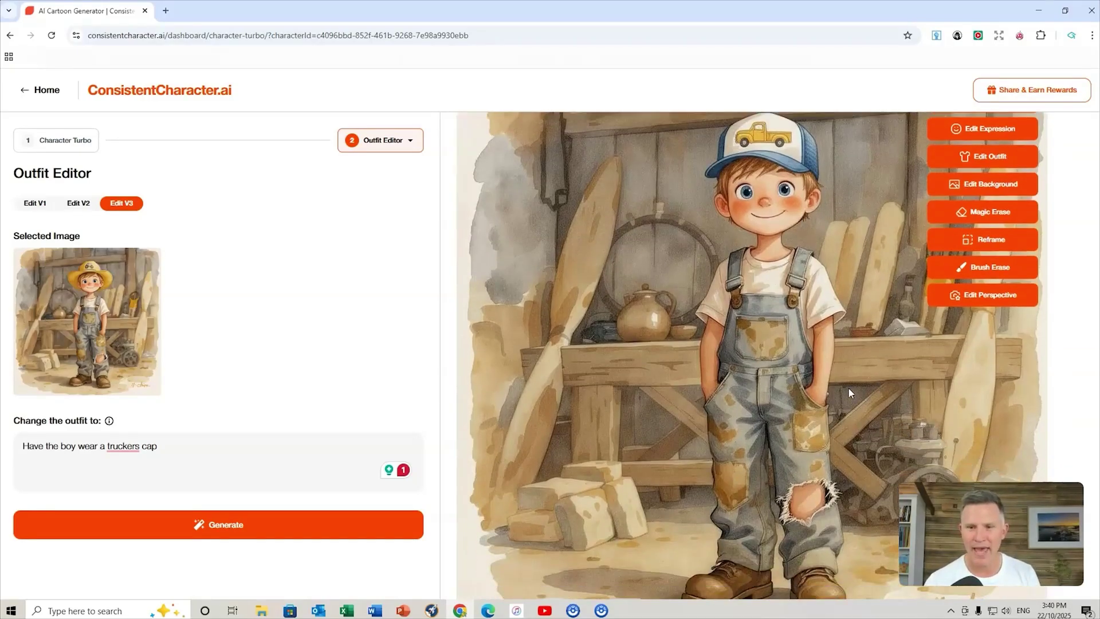
scroll(844, 398, "up", 8)
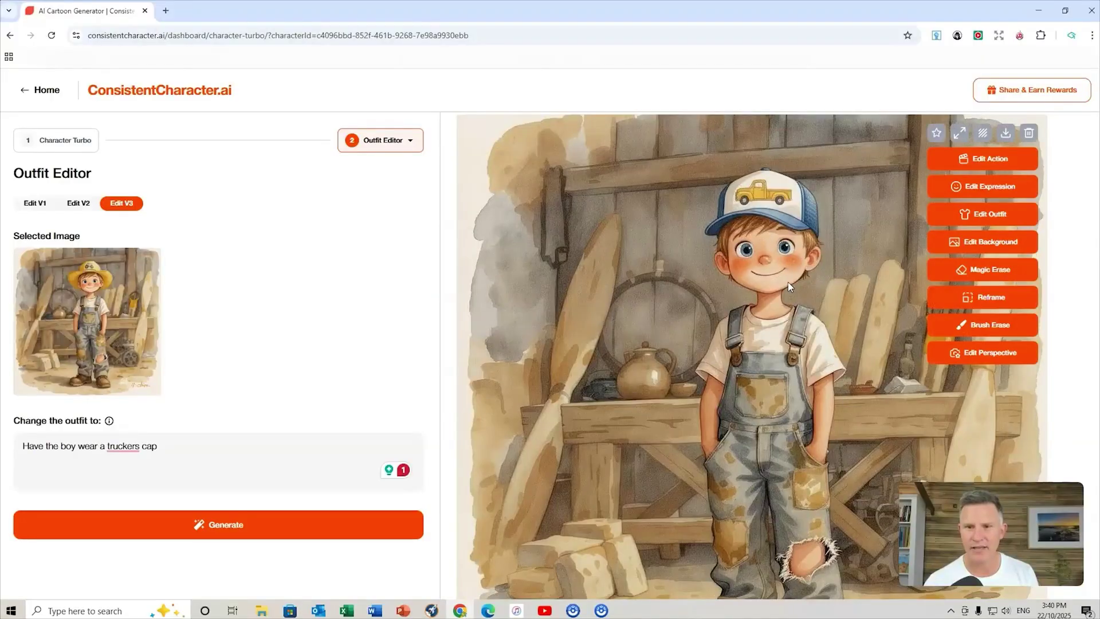
scroll(730, 404, "down", 1)
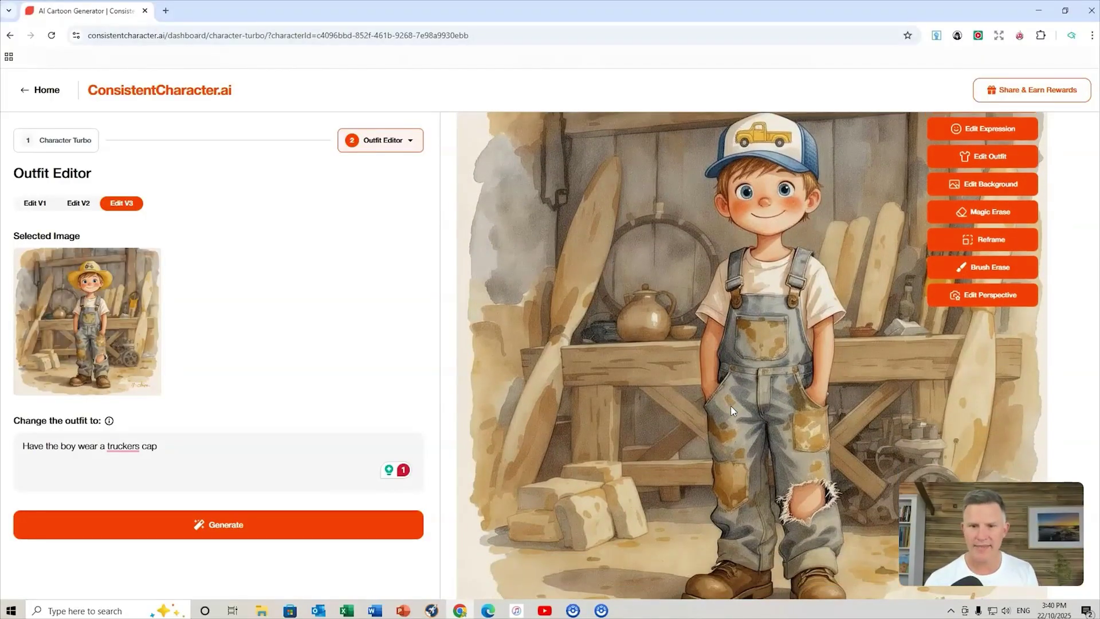
scroll(628, 382, "down", 1)
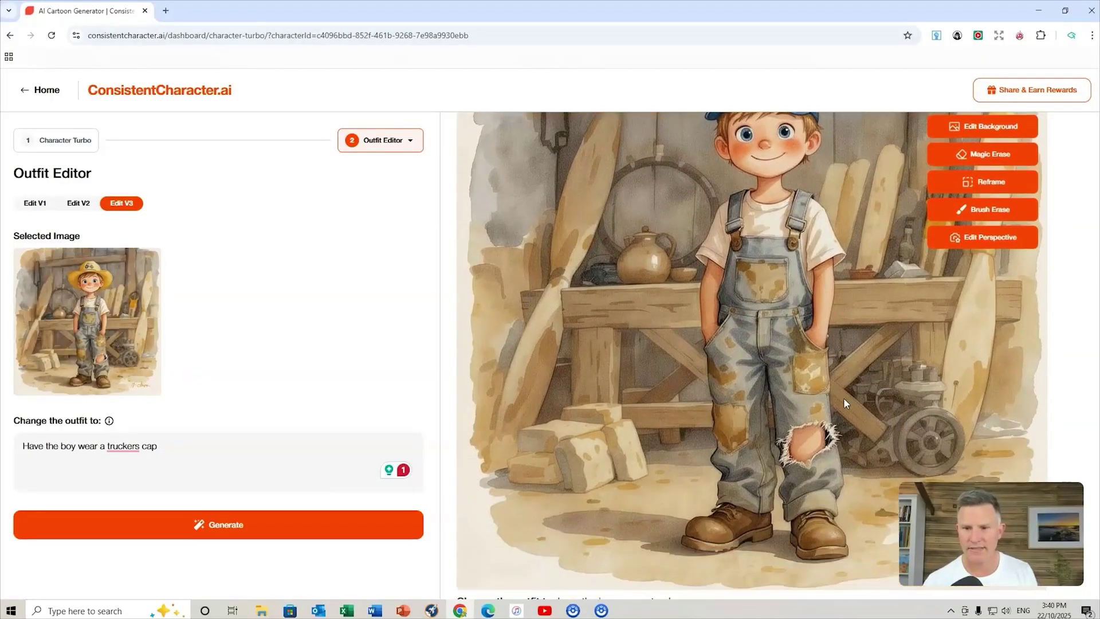
scroll(854, 407, "up", 2)
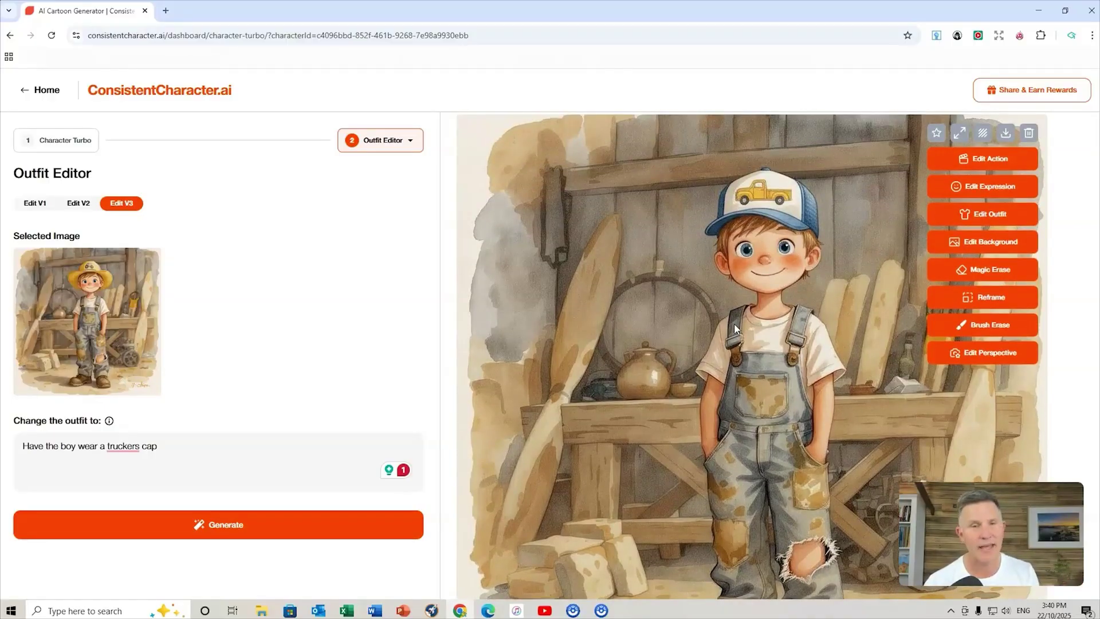
scroll(734, 323, "down", 1)
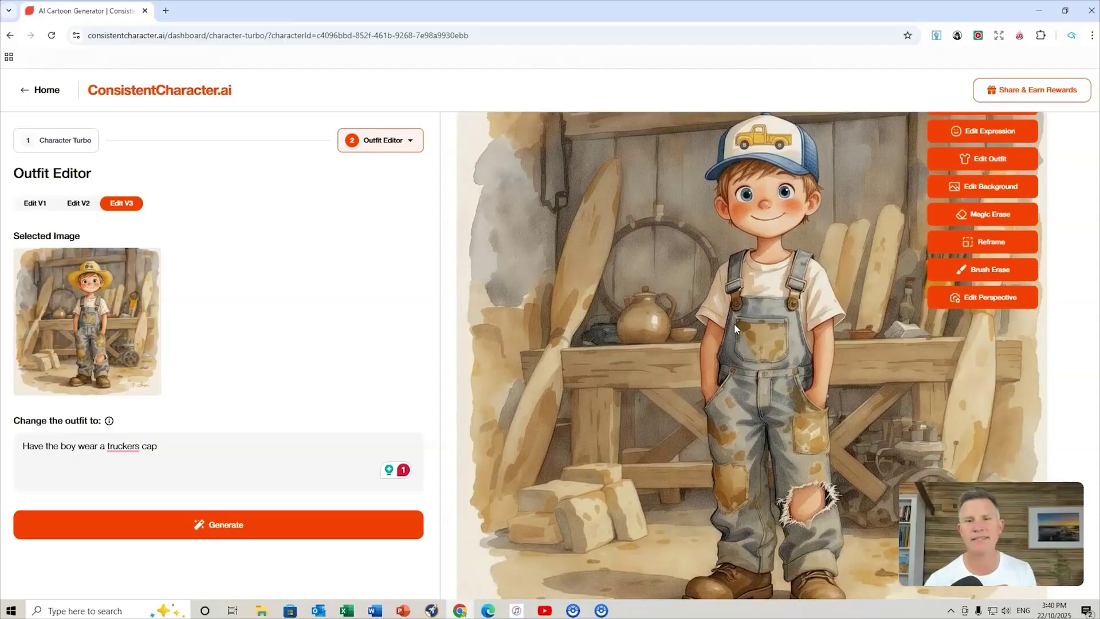
scroll(733, 323, "up", 1)
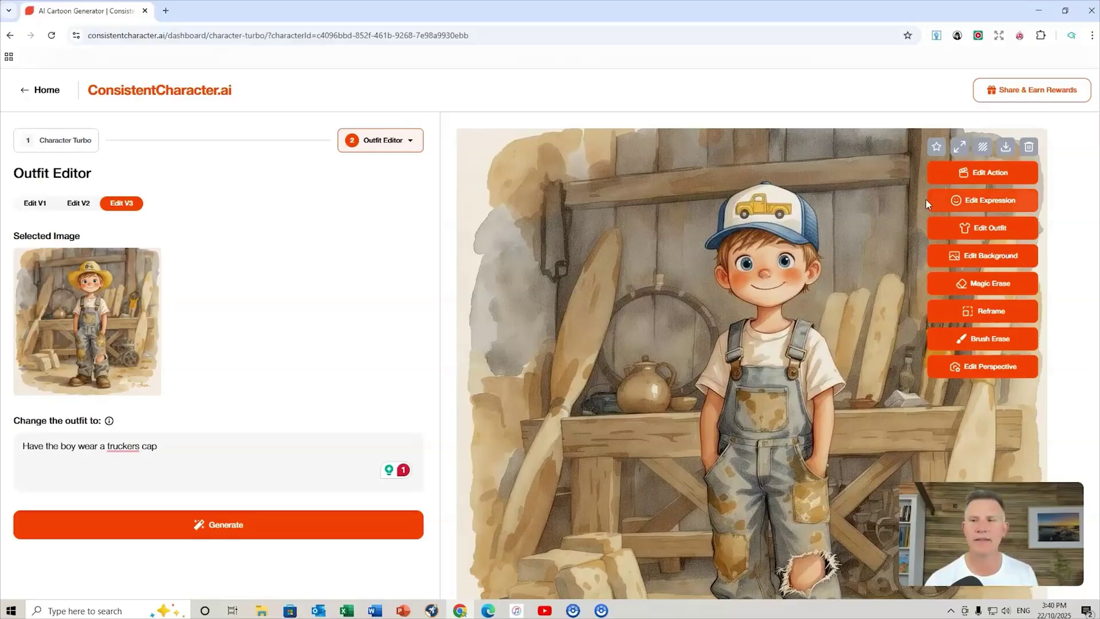
- Set the action to the 'Hands on hips…' quick example with ' and smiling' appended
left_click(999, 177)
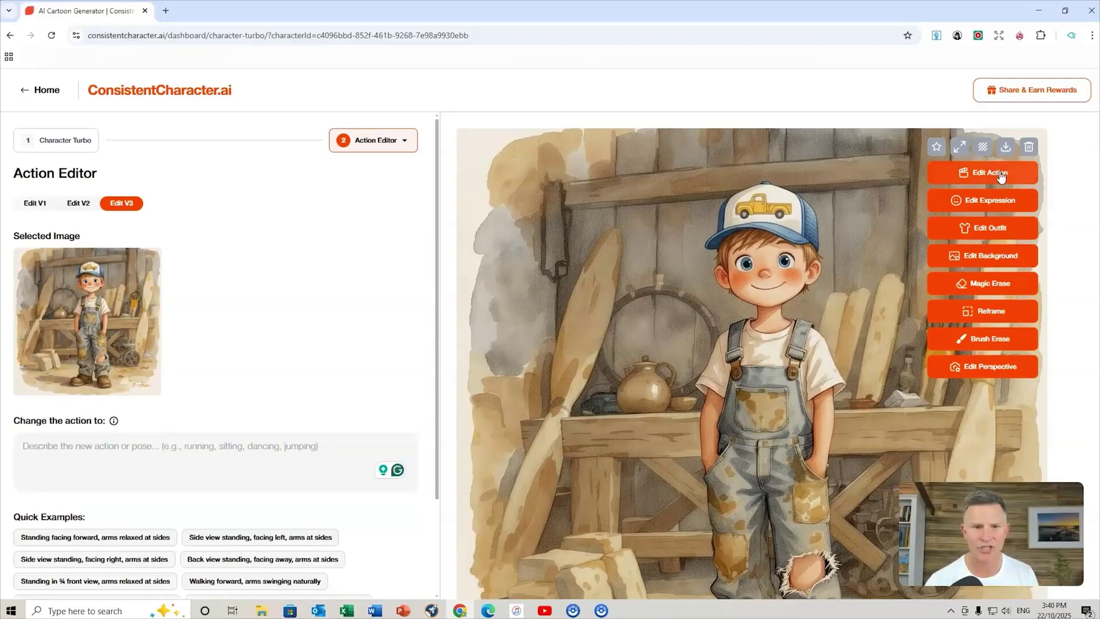
scroll(319, 417, "down", 2)
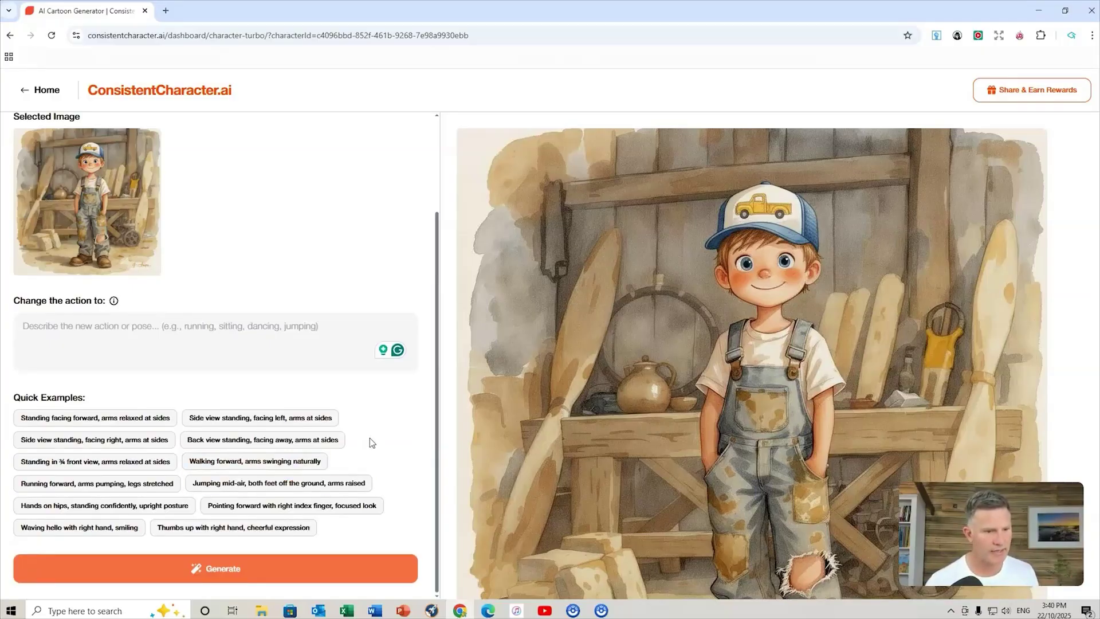
left_click(65, 507)
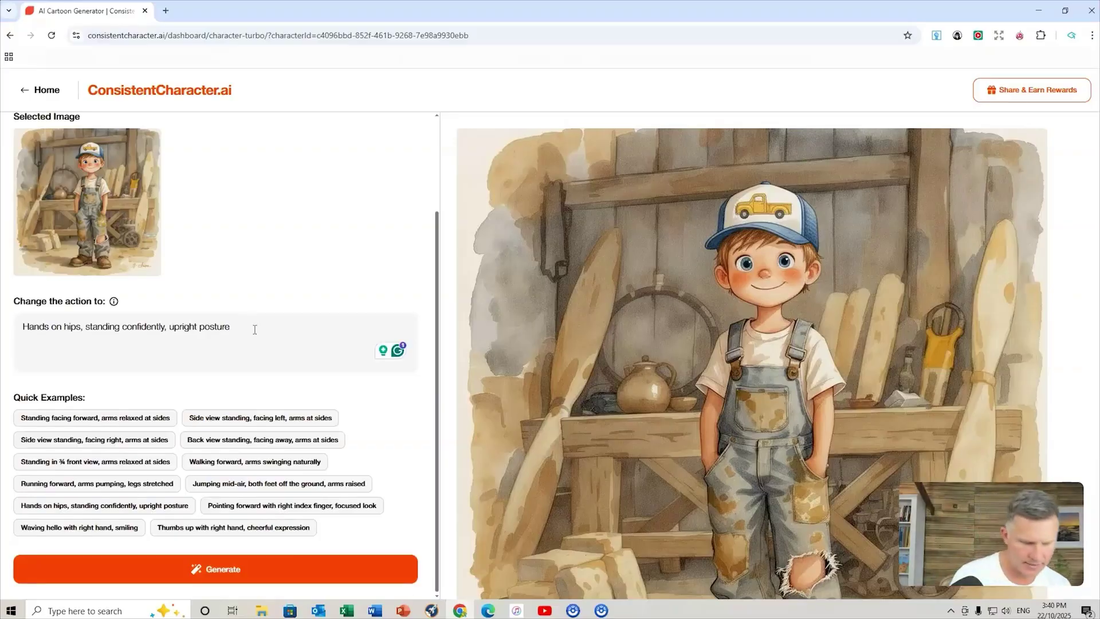
type("and smiling")
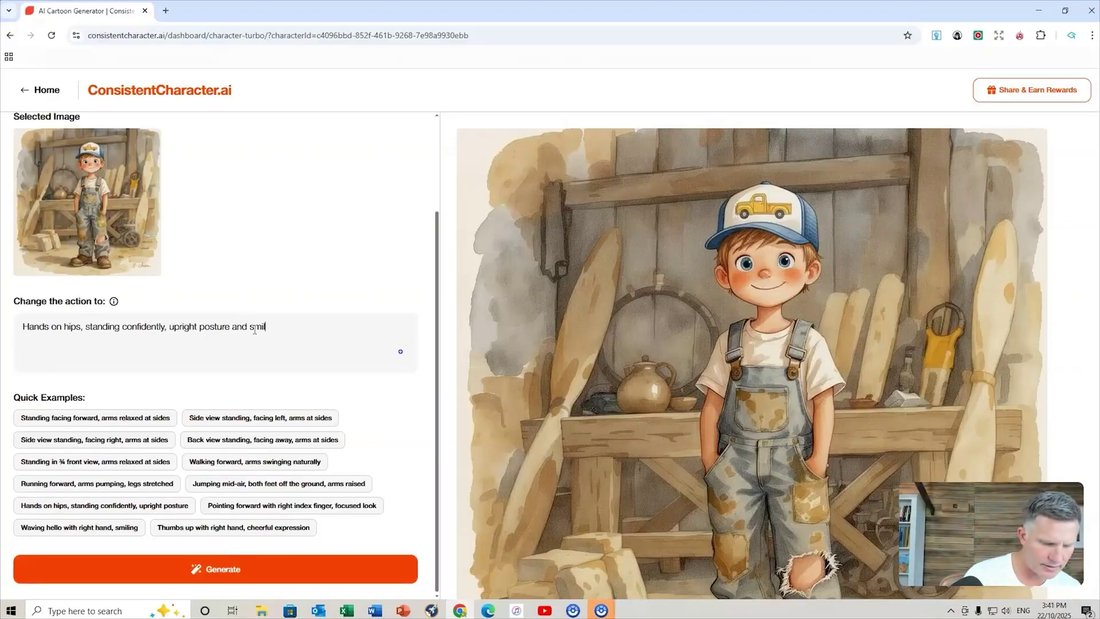
- Generate the trucker-cap boy standing hands on hips with a broad grin, and review it
left_click(234, 570)
mouse_move(728, 404)
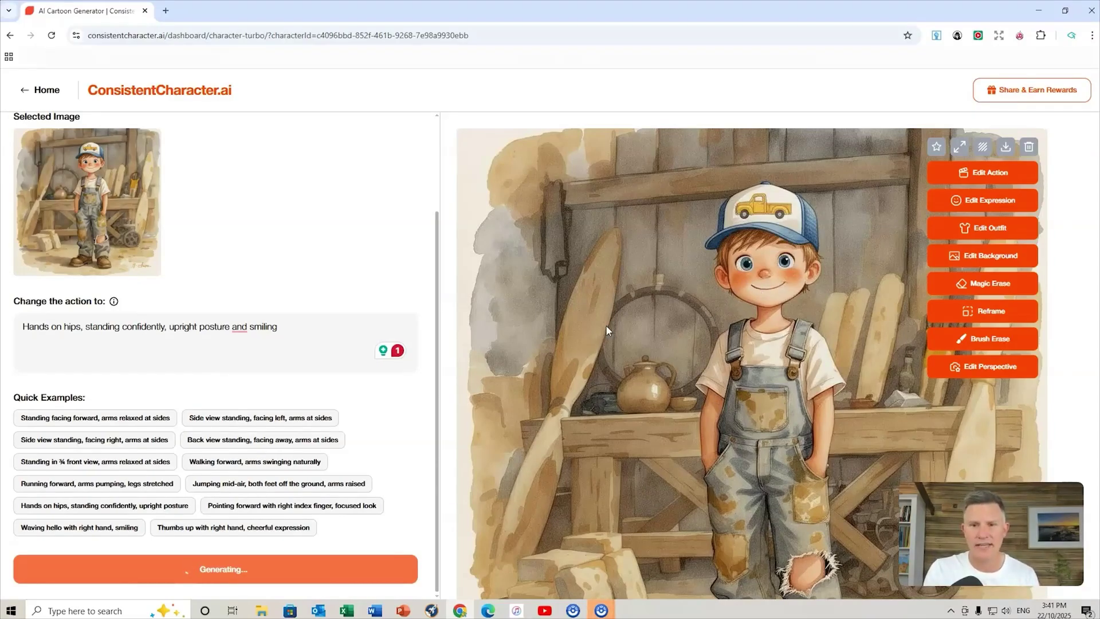
scroll(597, 308, "down", 2)
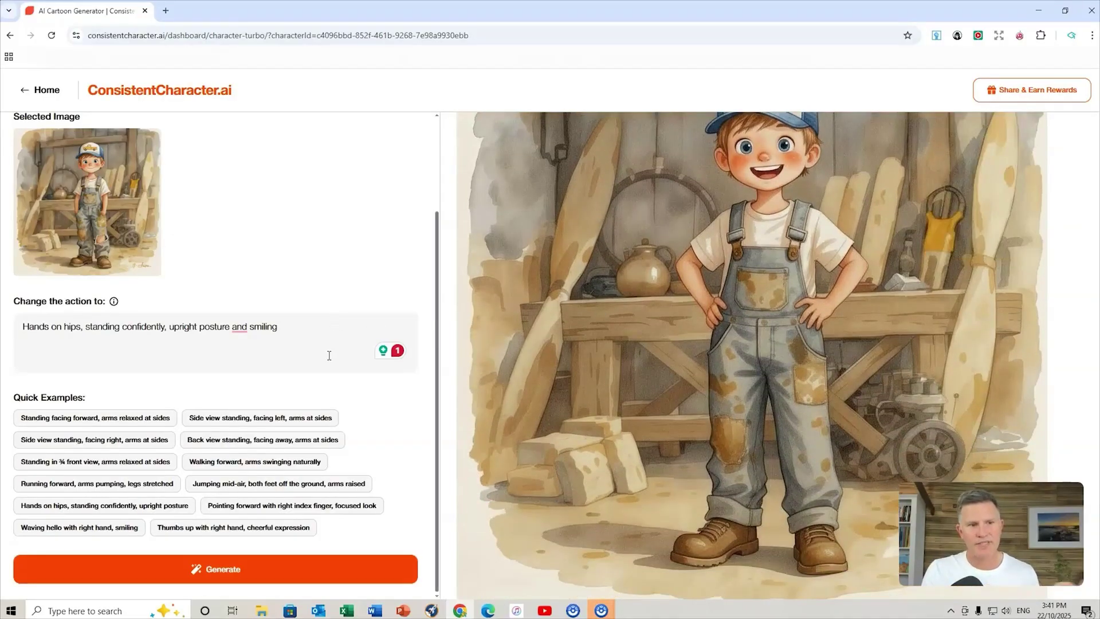
scroll(628, 362, "down", 6)
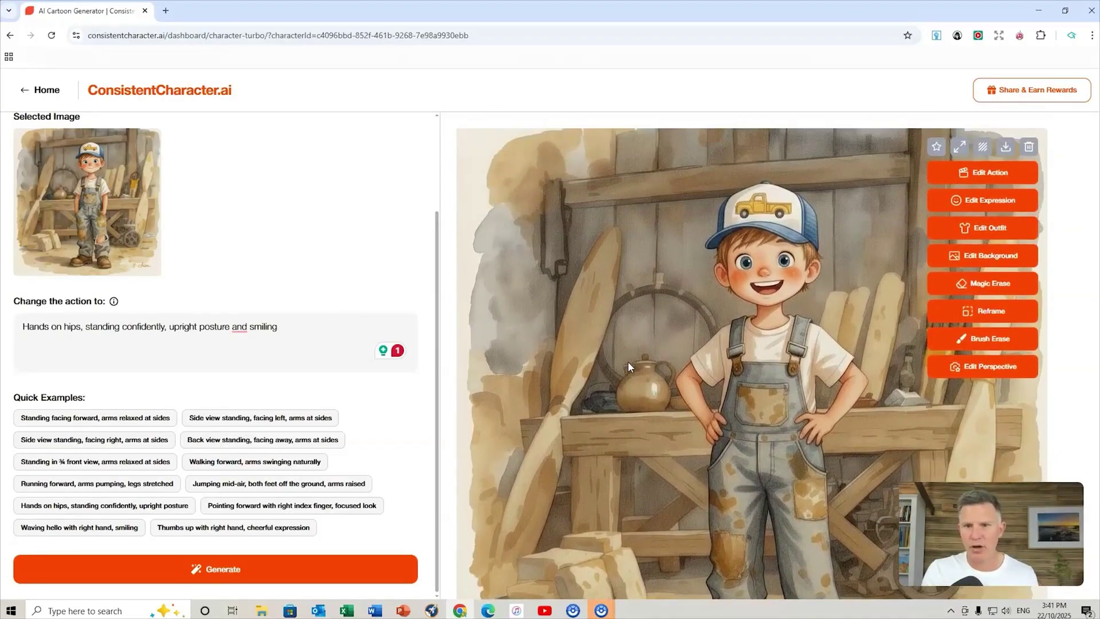
scroll(628, 362, "up", 7)
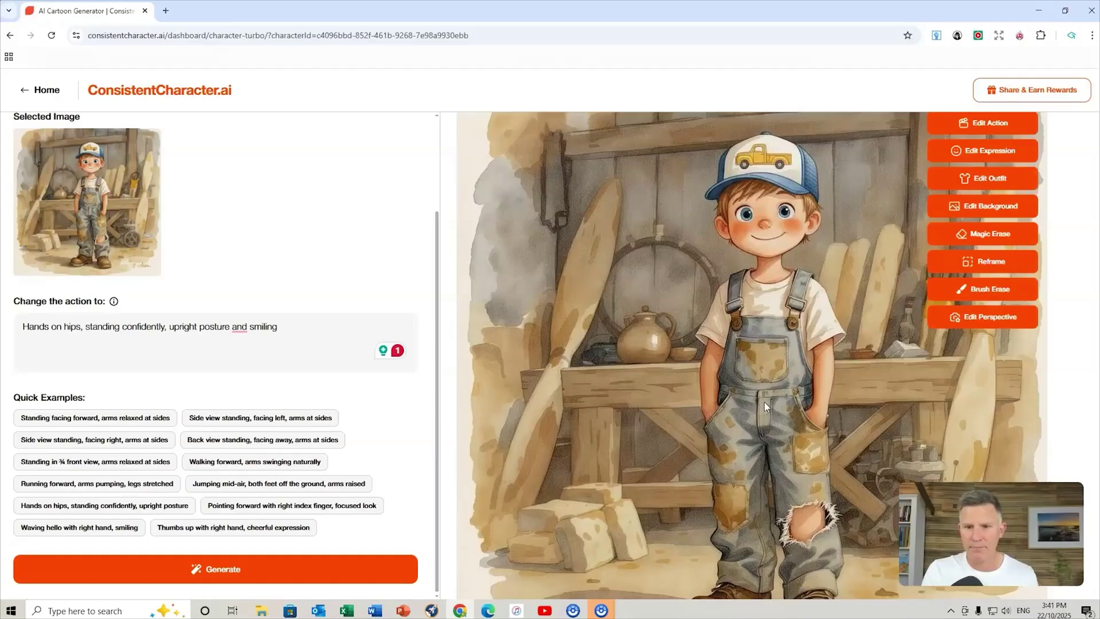
scroll(768, 399, "down", 5)
scroll(769, 399, "up", 5)
scroll(681, 255, "up", 1)
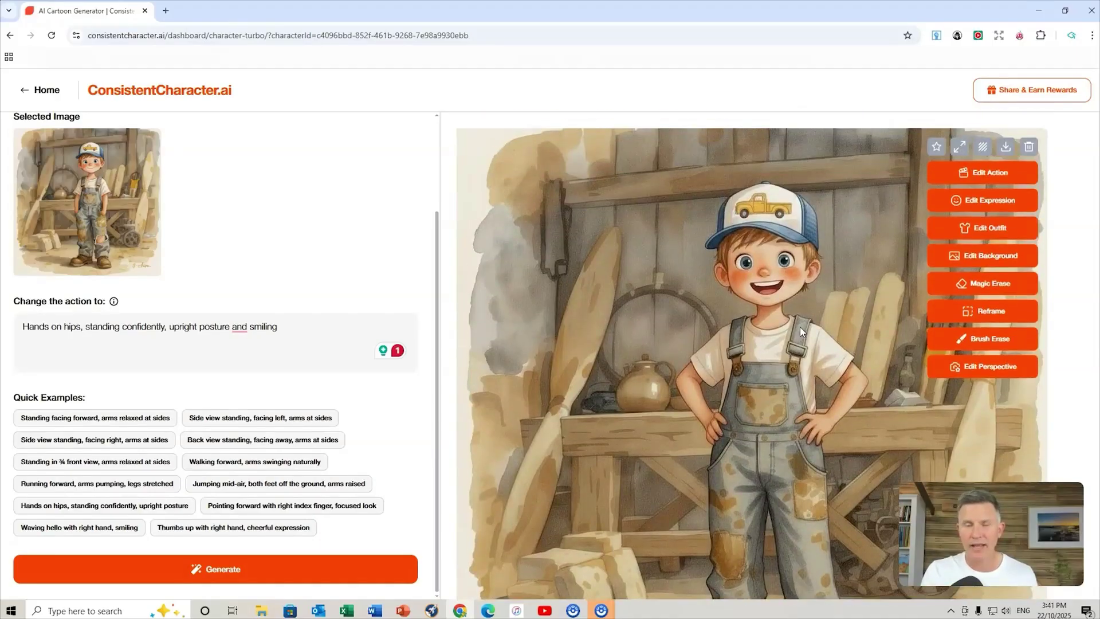
- Generate a back view of the boy turning a wrench on a bolt in timber at the workbench
scroll(675, 341, "down", 1)
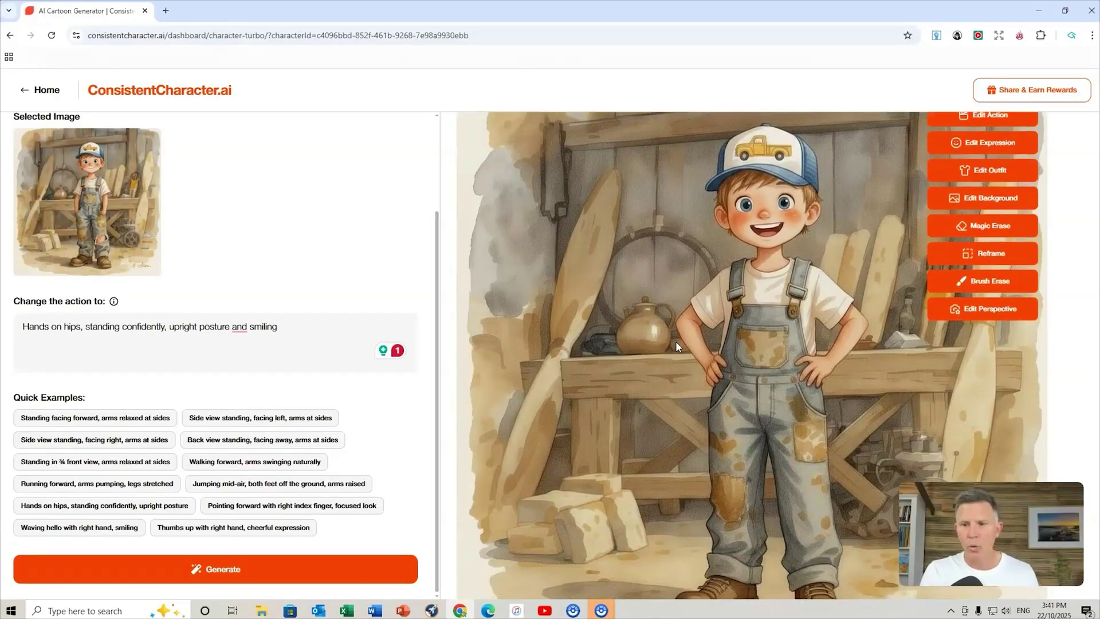
scroll(675, 342, "up", 1)
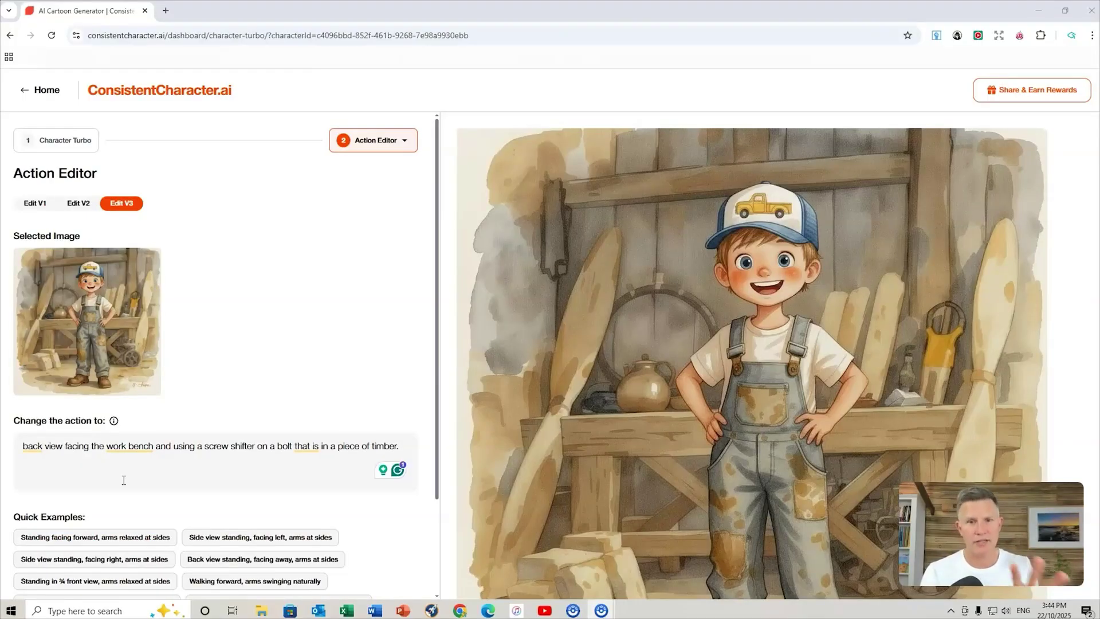
scroll(229, 470, "down", 2)
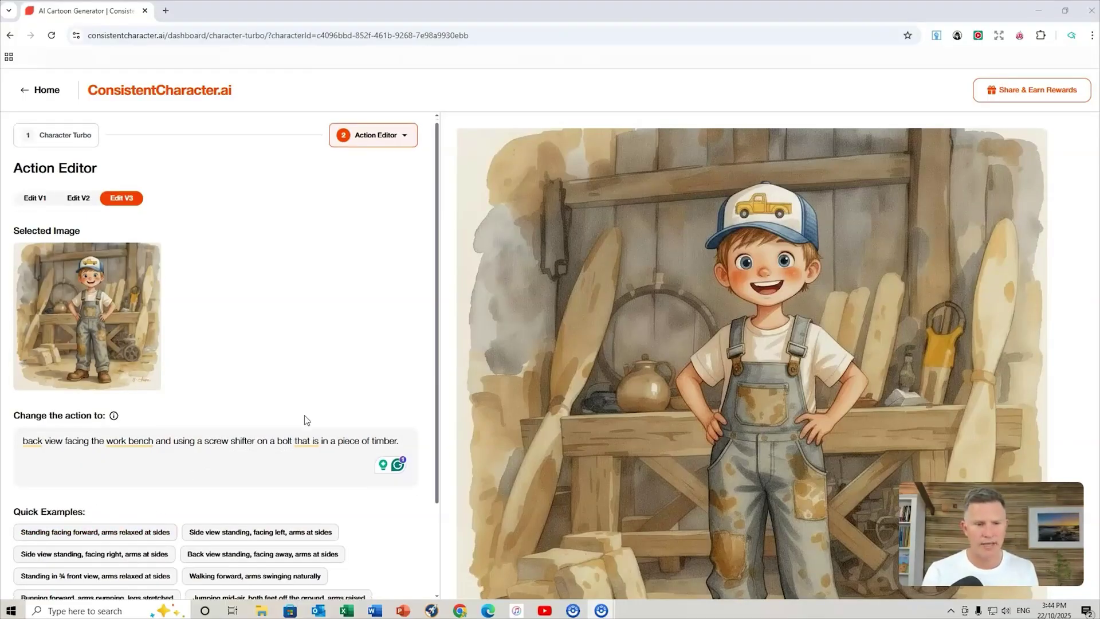
left_click(241, 568)
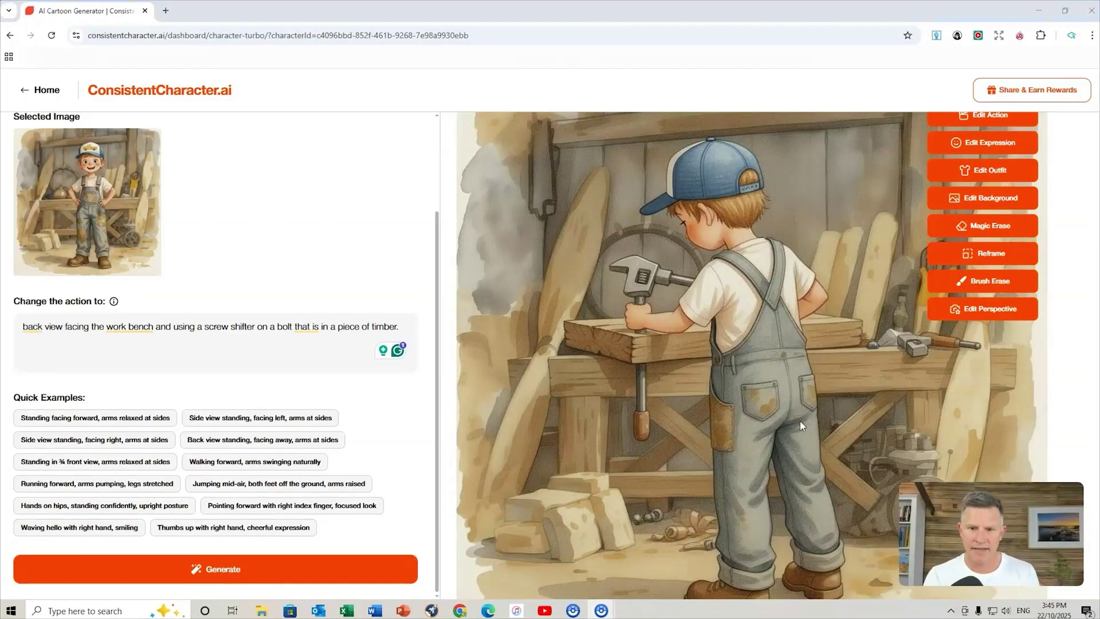
scroll(764, 345, "down", 10)
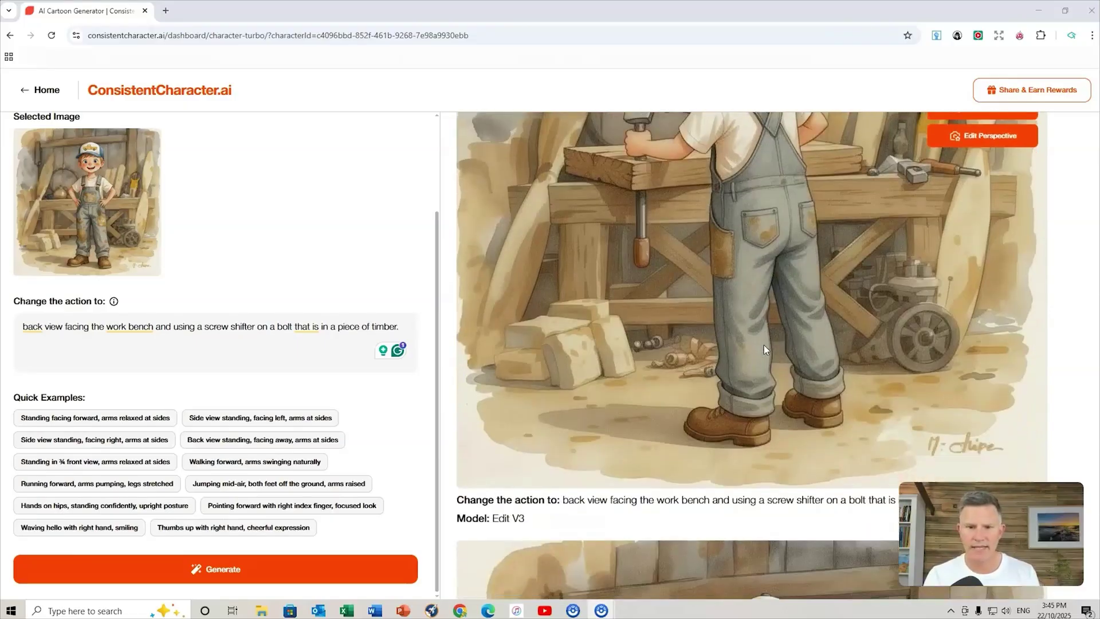
scroll(783, 548, "up", 10)
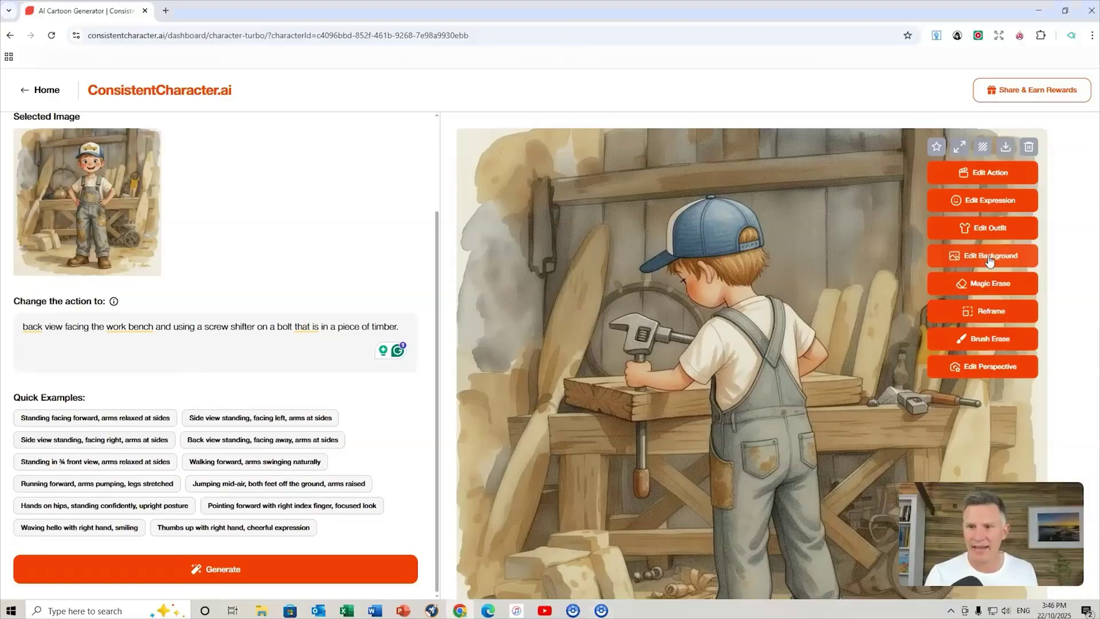
- Edit the background to show the boy pulling a dusty sheet off an old 1930's plane
left_click(986, 261)
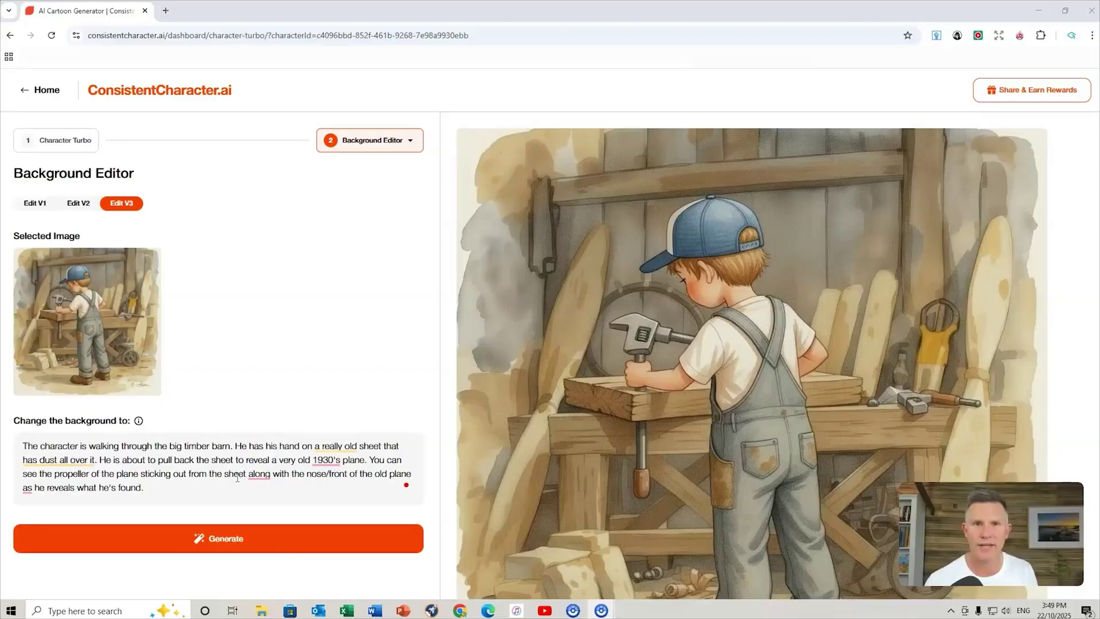
left_click(228, 538)
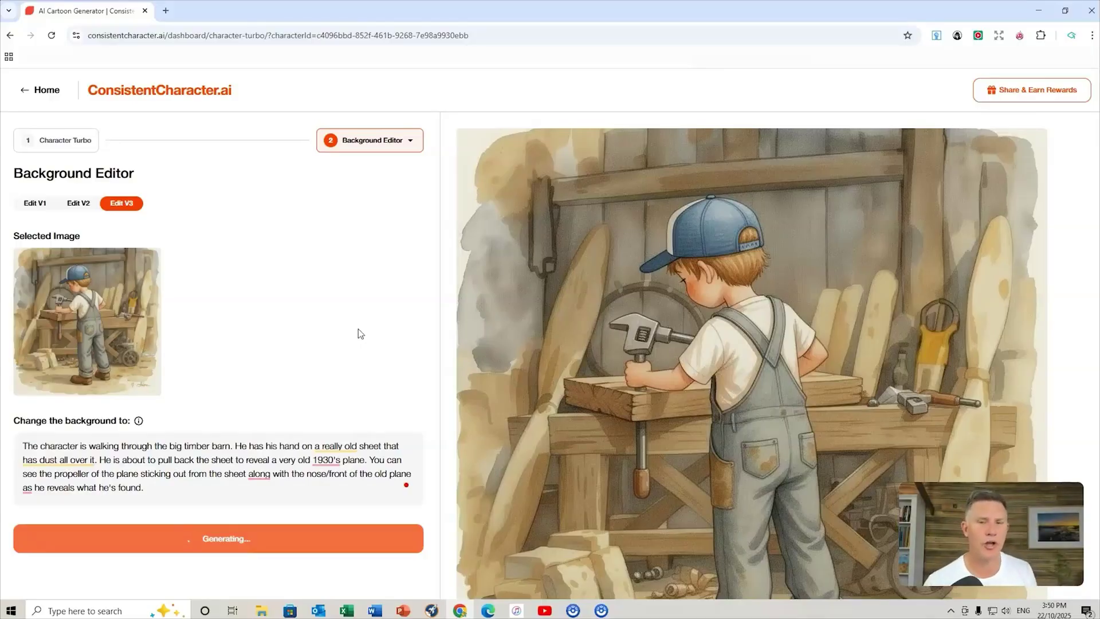
- Scroll through the result showing the boy uncovering the propeller plane in the timber barn
mouse_move(534, 297)
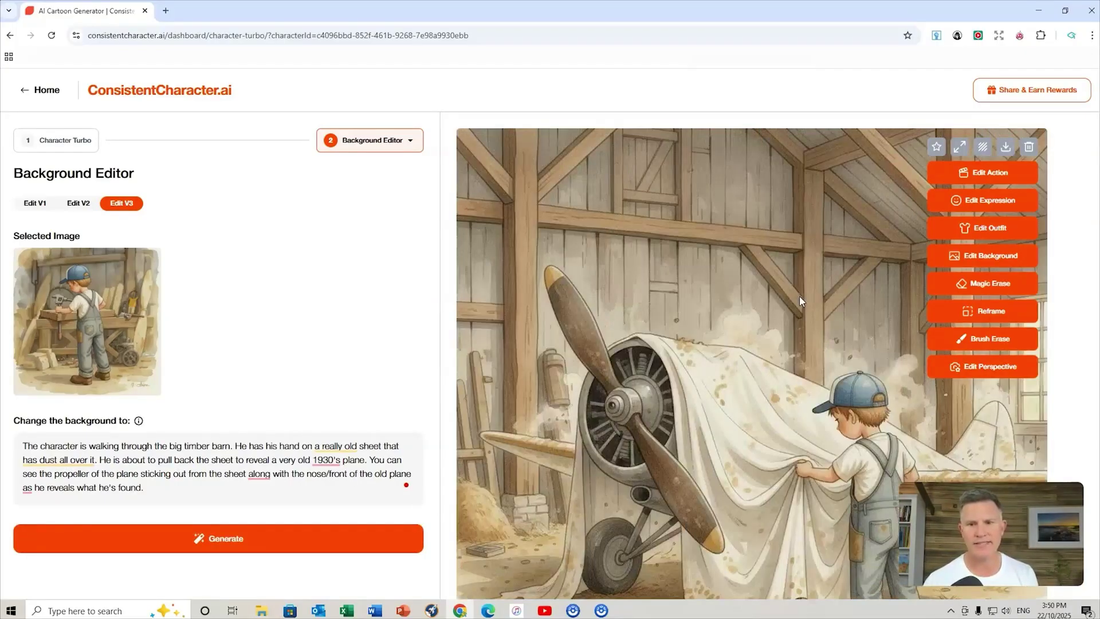
scroll(799, 297, "down", 1)
scroll(799, 296, "down", 1)
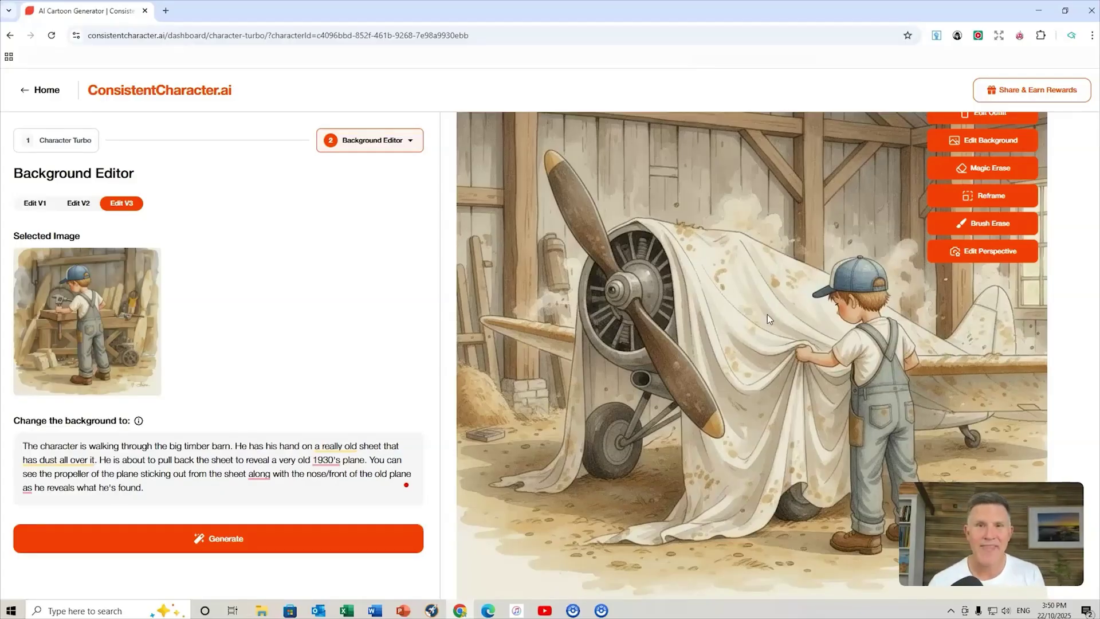
scroll(714, 336, "down", 1)
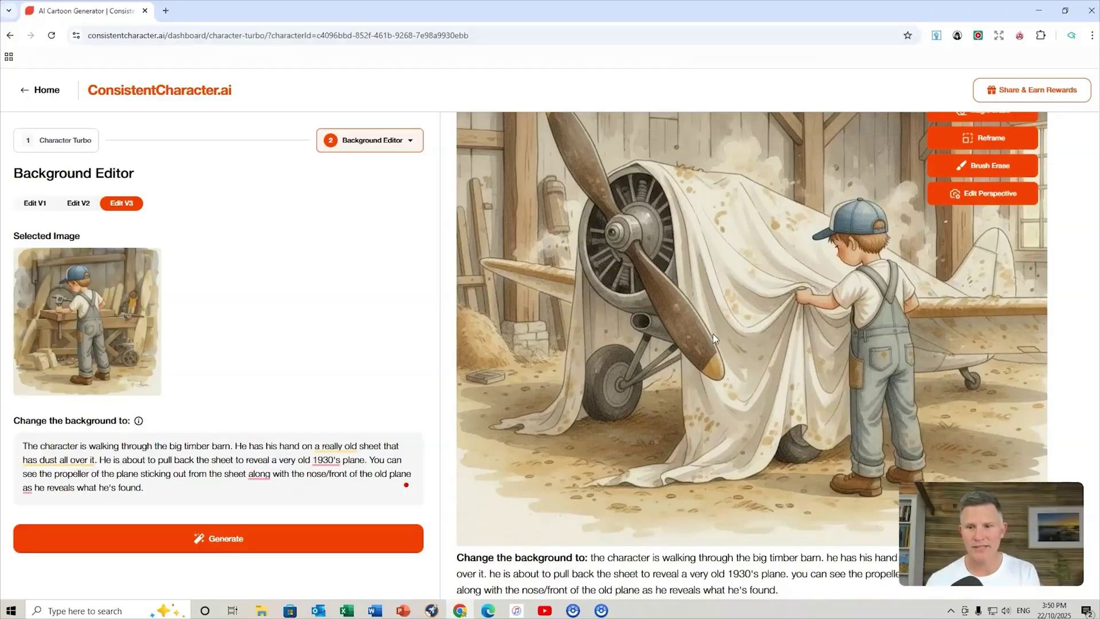
scroll(714, 337, "up", 1)
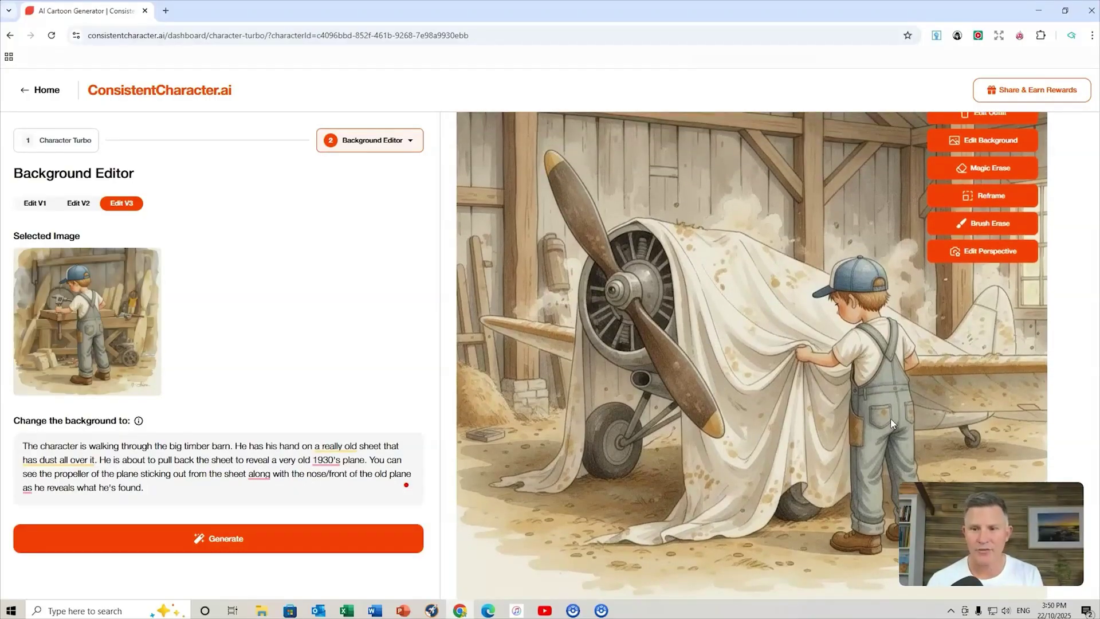
scroll(892, 427, "up", 1)
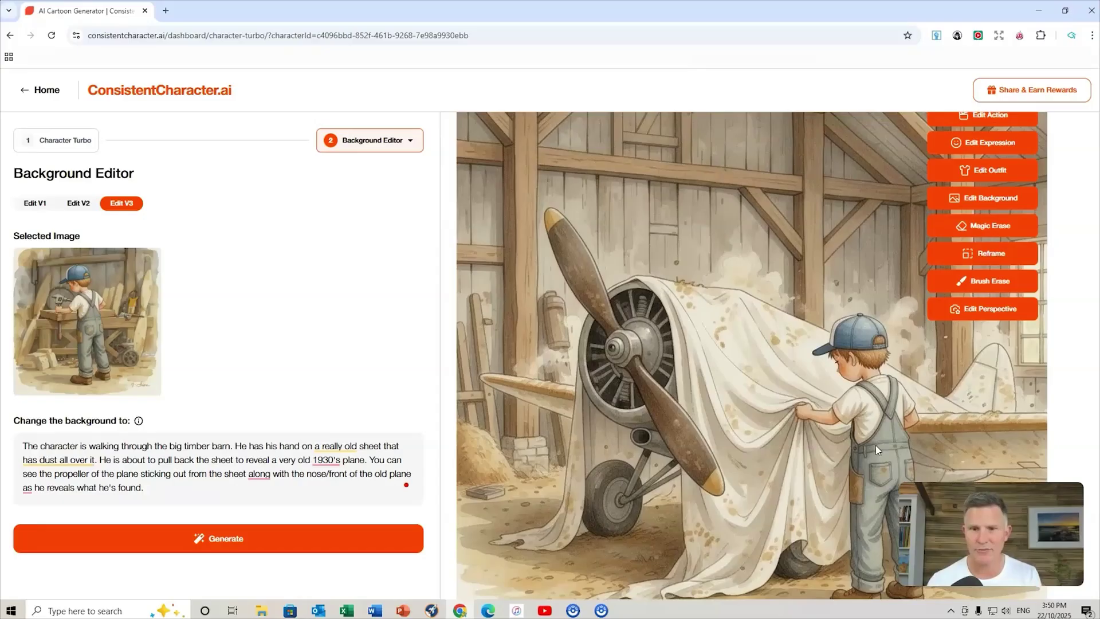
scroll(876, 447, "down", 1)
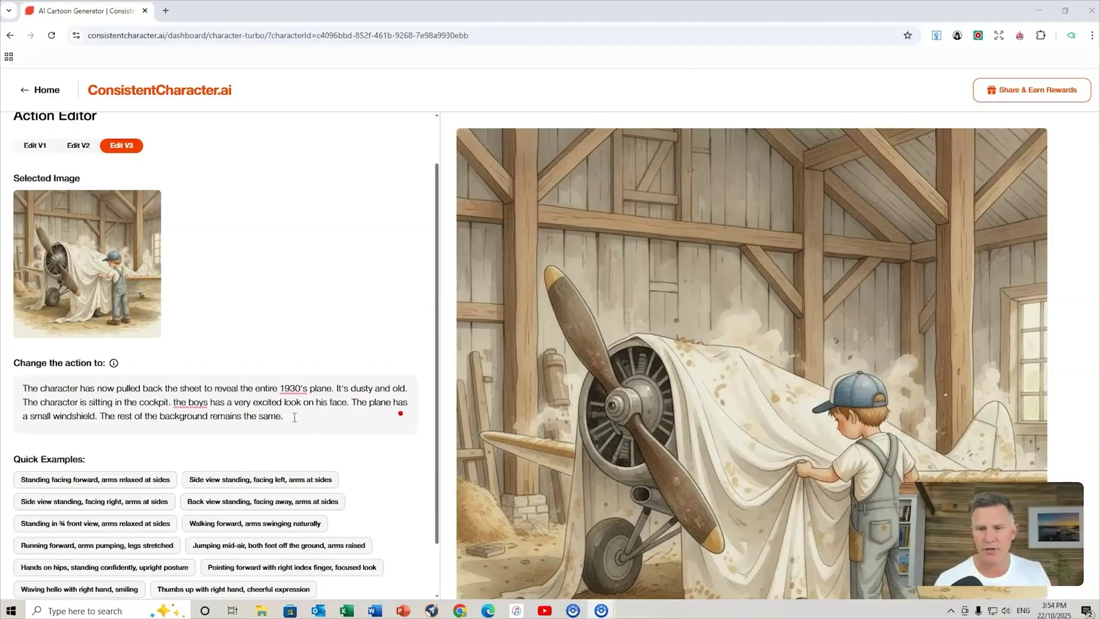
- Generate the boy sitting excitedly in the dusty 1930s plane's cockpit for 4 credits
scroll(637, 325, "down", 2)
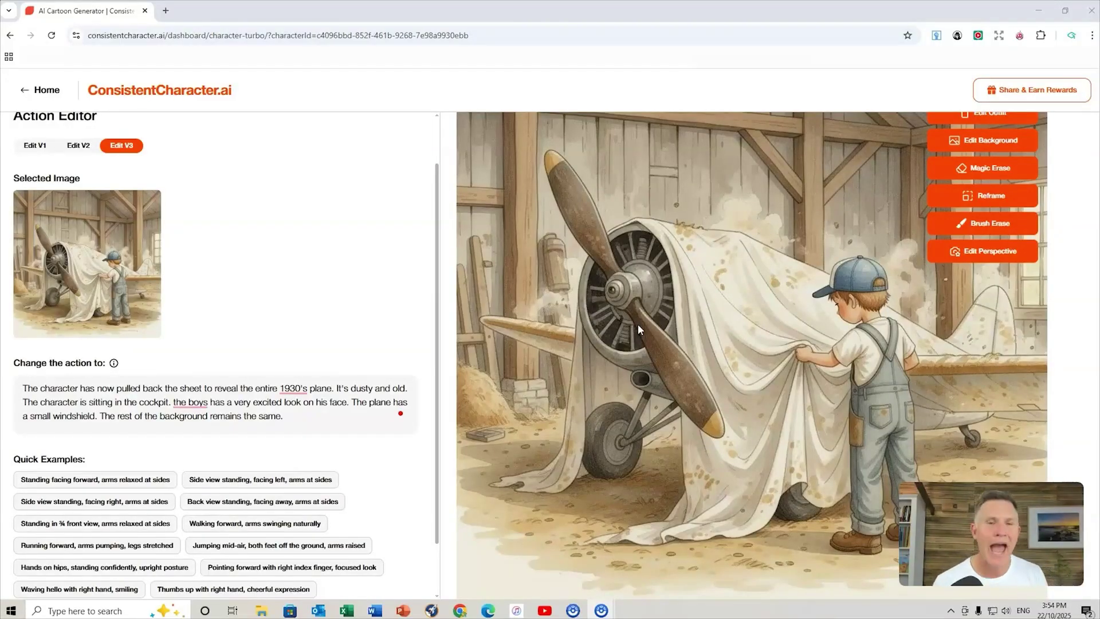
scroll(352, 358, "down", 1)
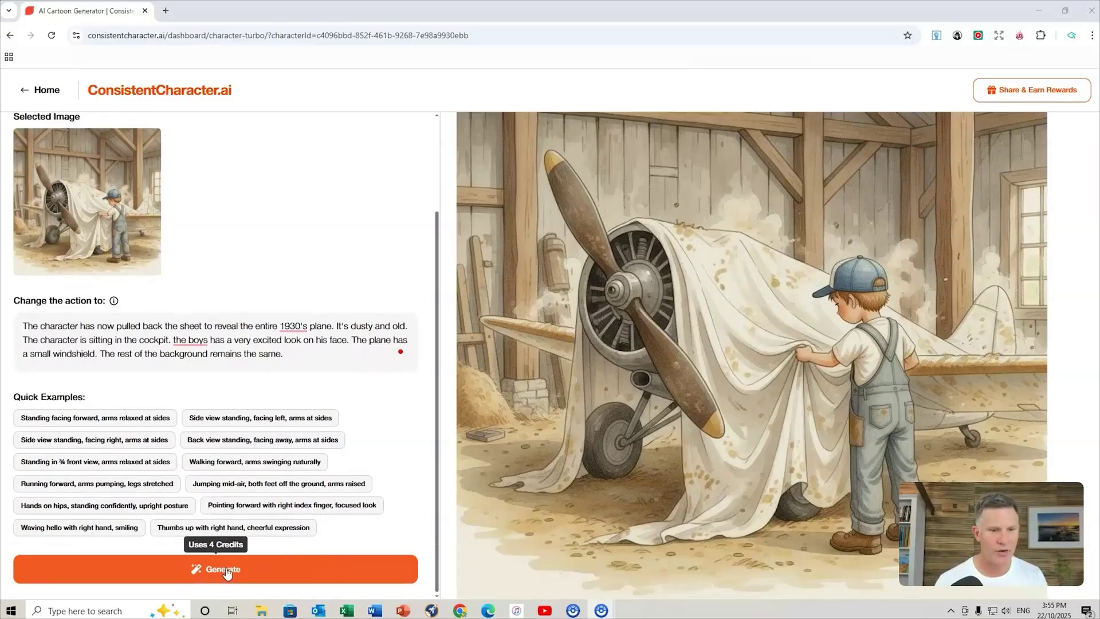
left_click(207, 579)
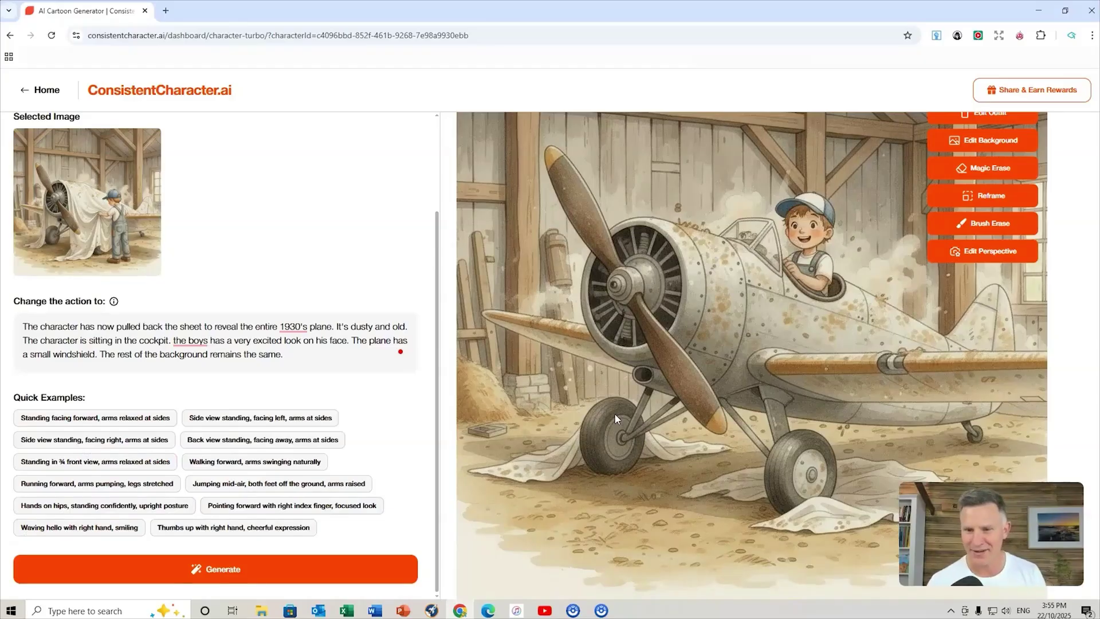
scroll(614, 414, "up", 1)
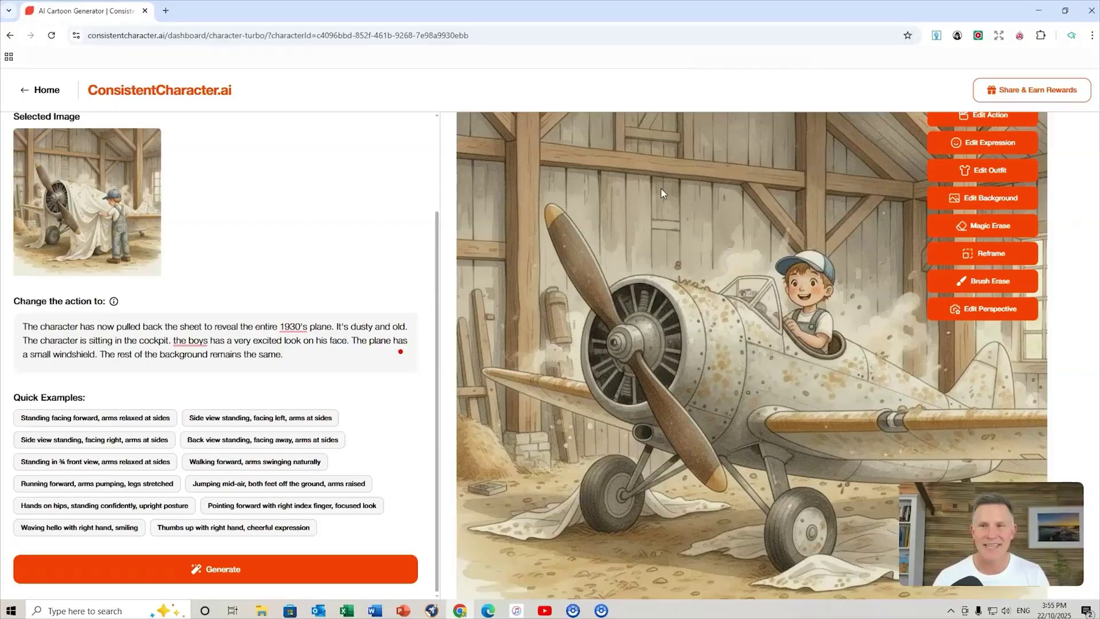
scroll(735, 259, "up", 1)
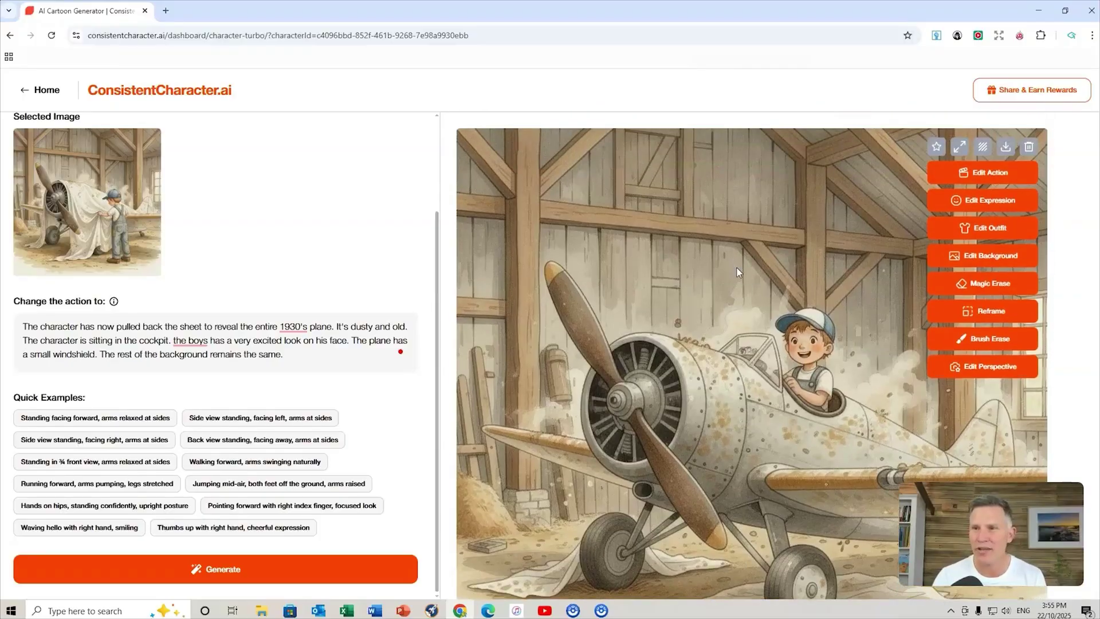
- Upscale the cockpit image 2X to 2048 × 2048, compare it with the original, and download the PNG
left_click(1007, 154)
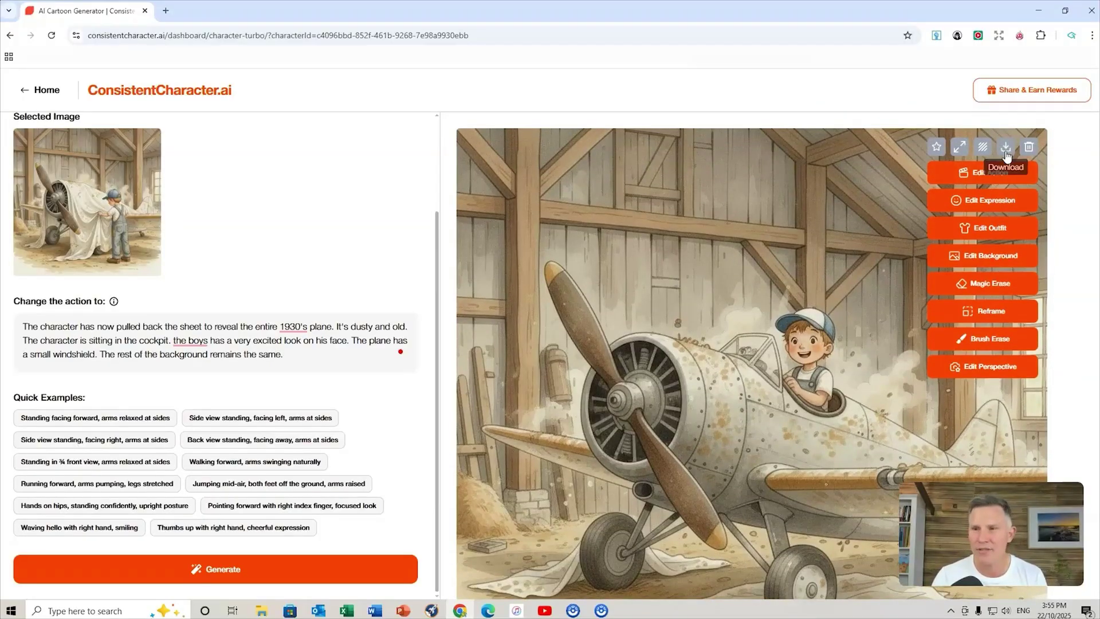
left_click(961, 149)
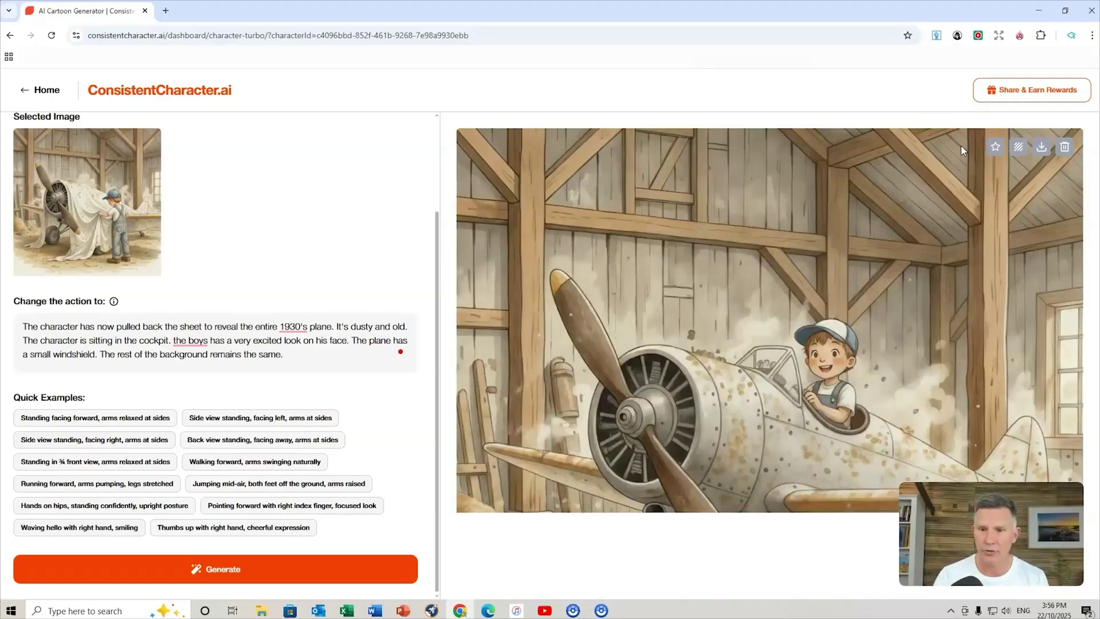
left_click_drag(774, 447, 808, 430)
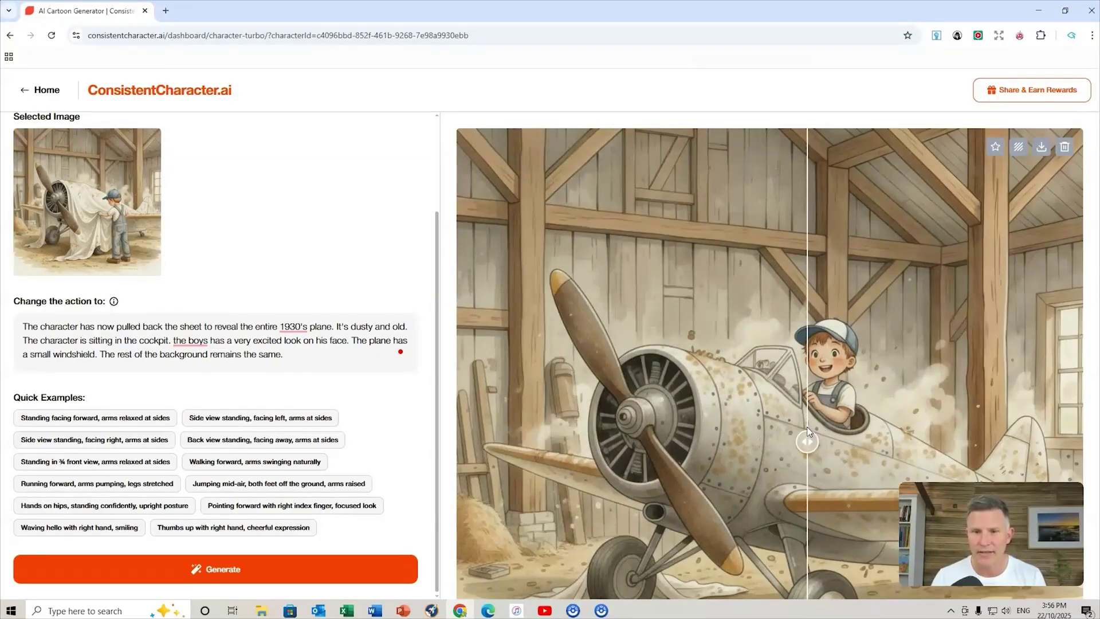
left_click(1043, 148)
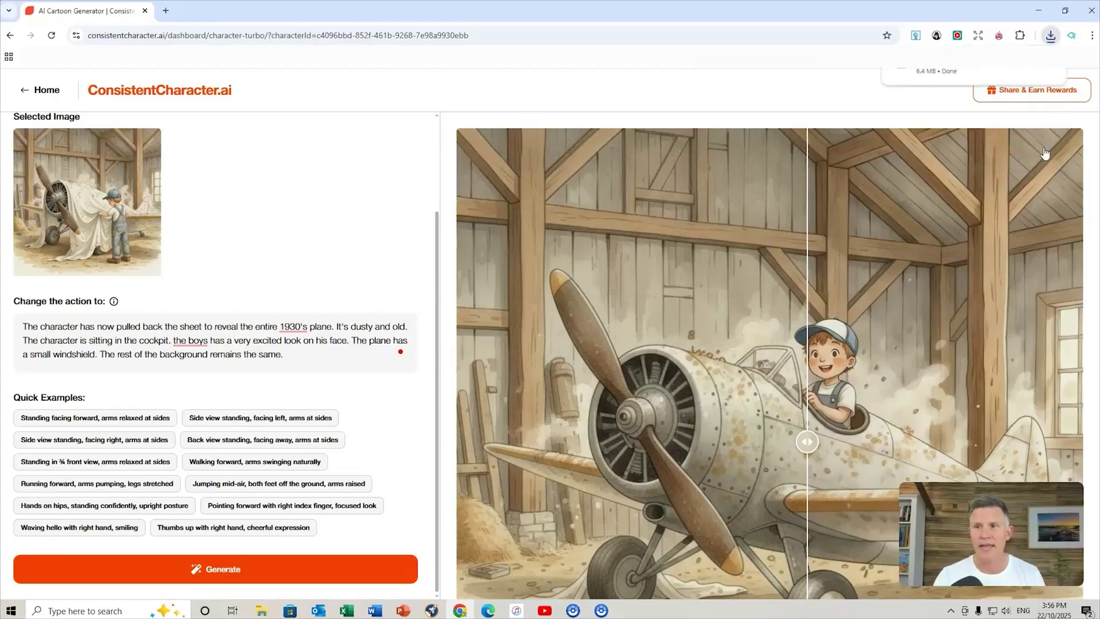
- Close the downloaded PNG and return to the dashboard home with its three character cards
left_click(964, 65)
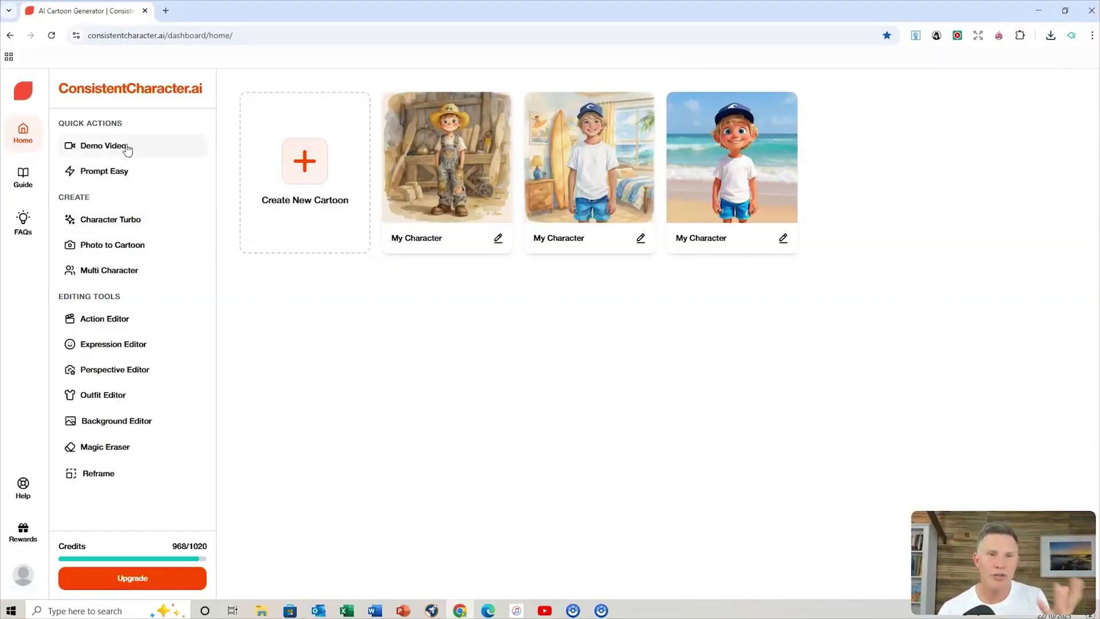
left_click(120, 278)
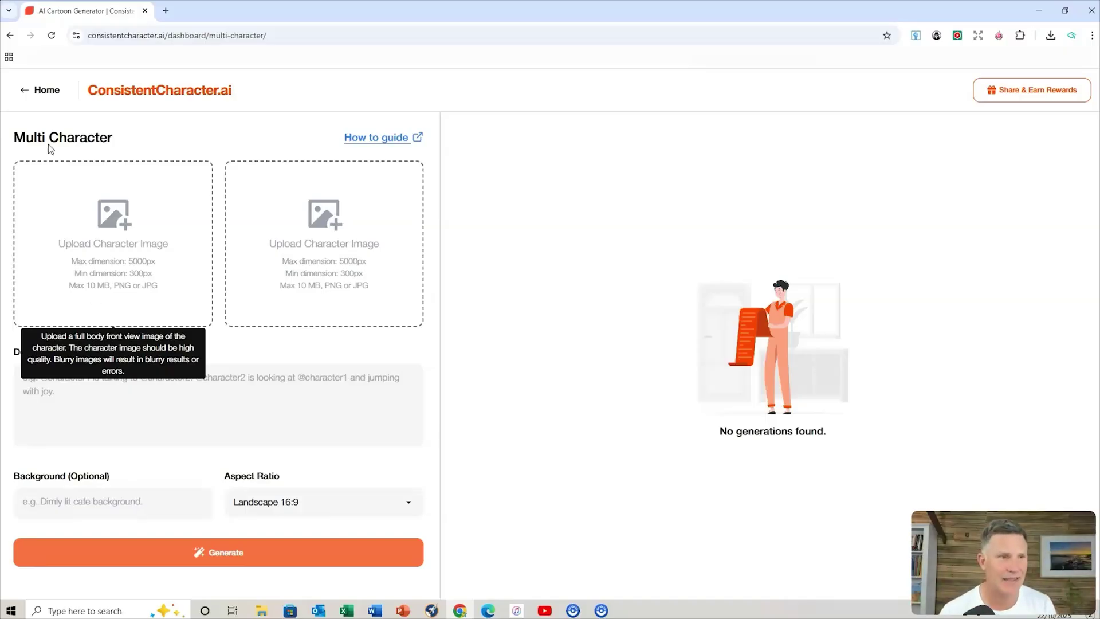
left_click(28, 92)
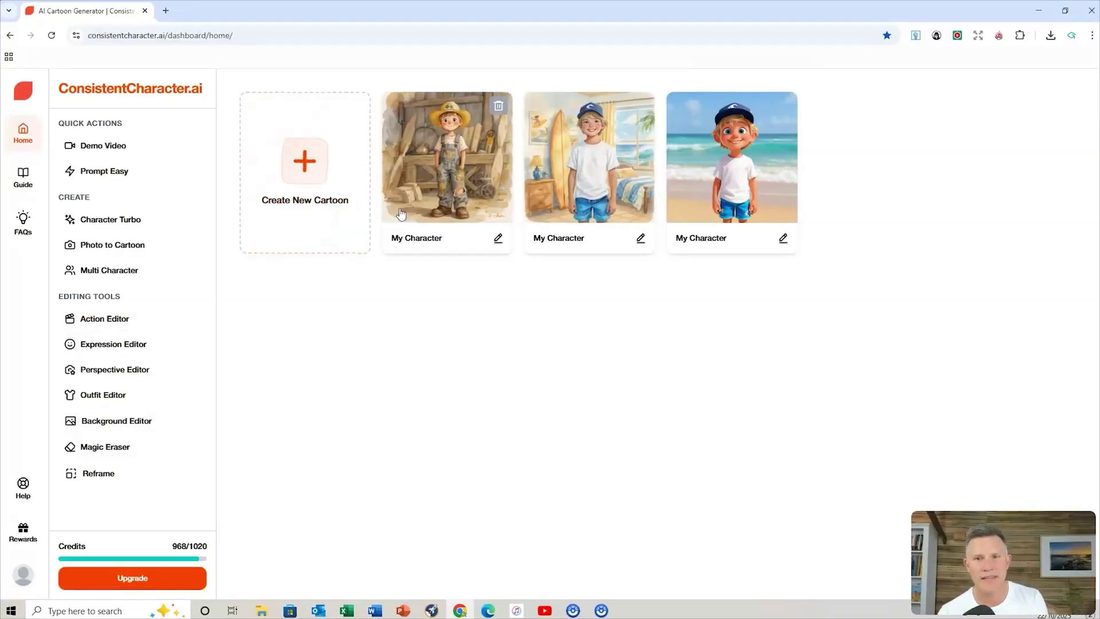
left_click(698, 169)
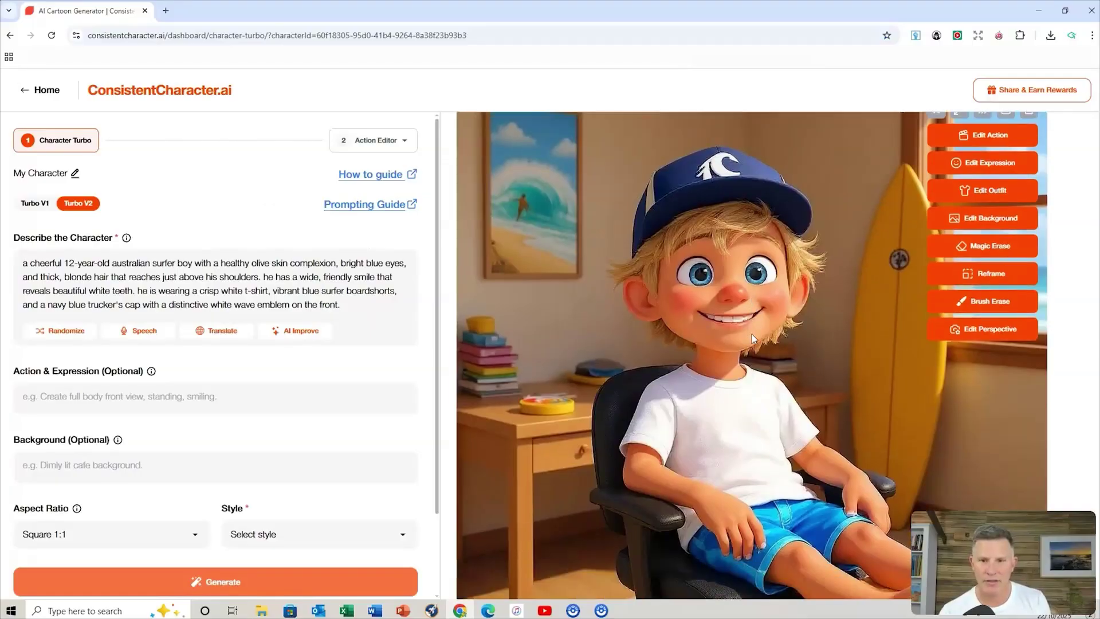
scroll(751, 335, "down", 15)
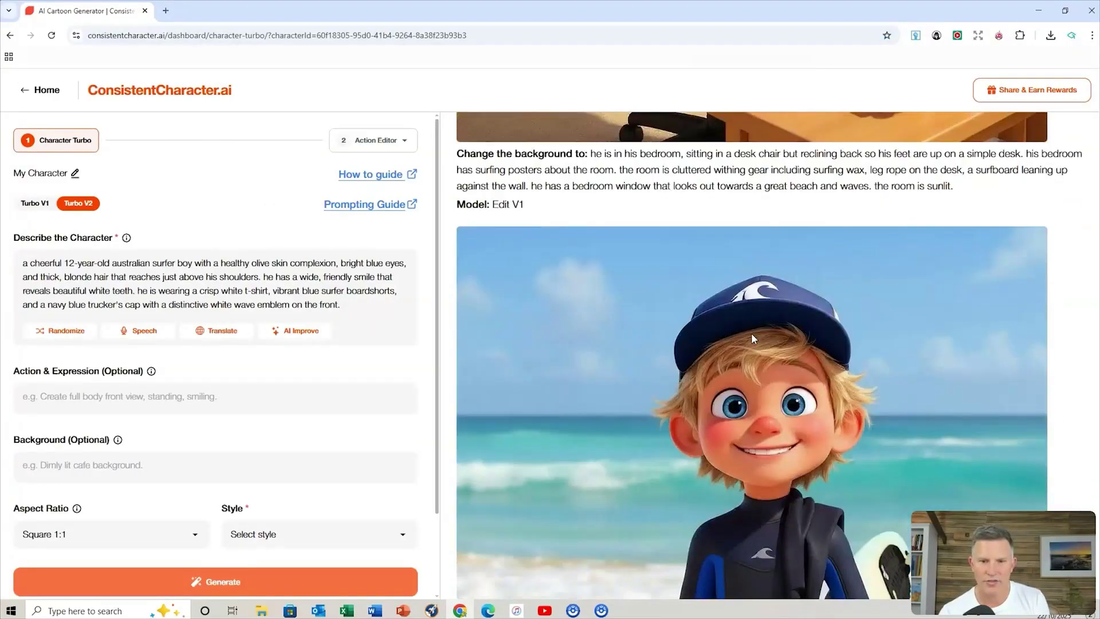
scroll(751, 338, "down", 15)
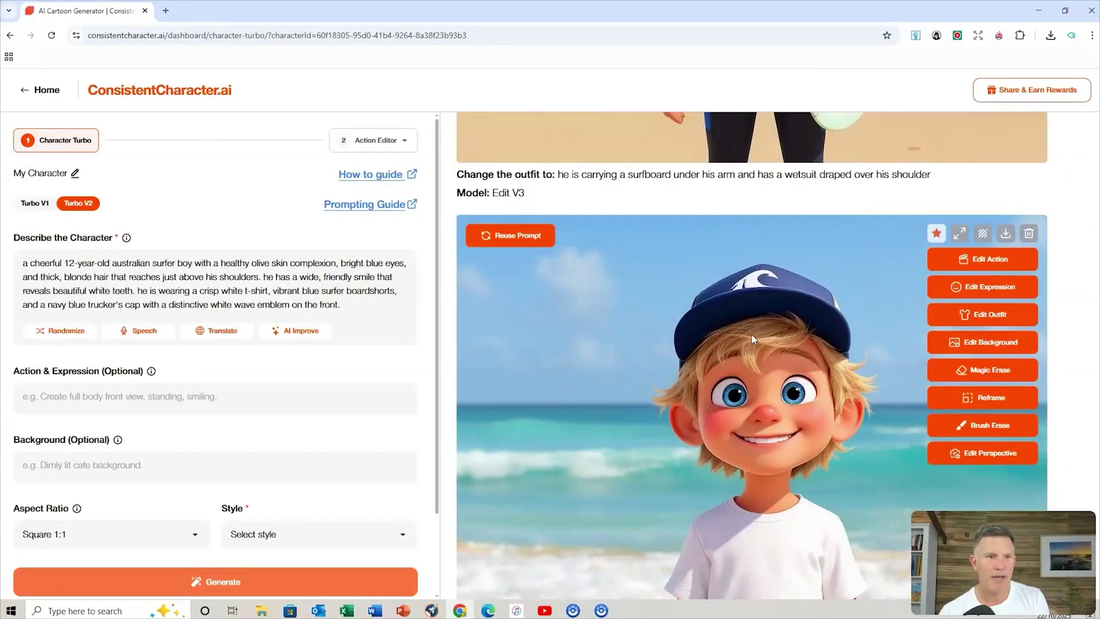
scroll(752, 338, "up", 5)
left_click(35, 93)
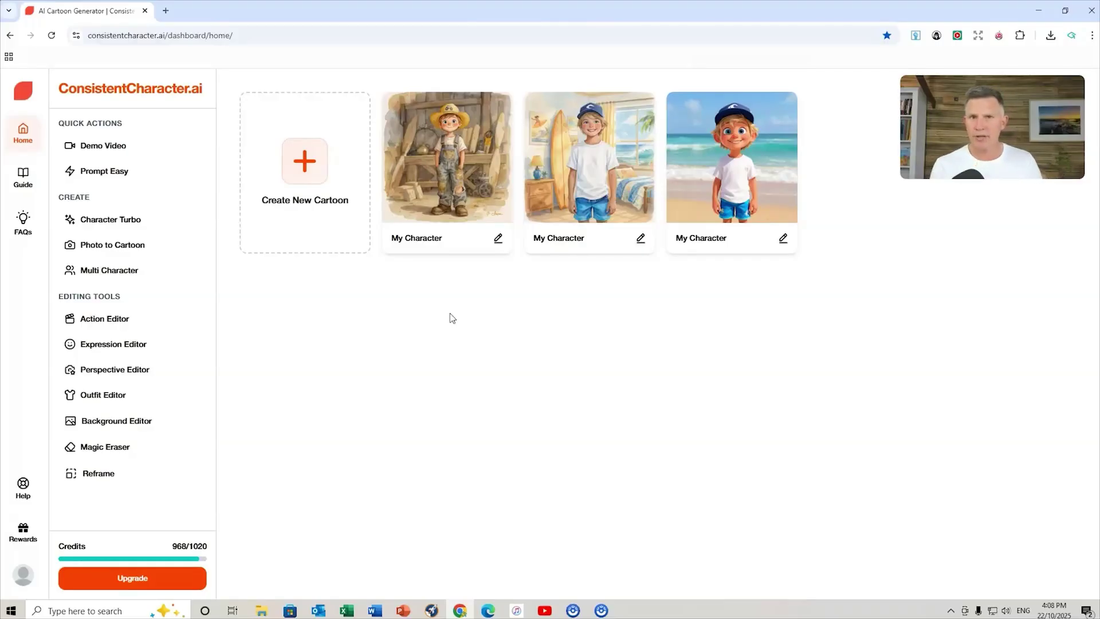
- Reopen the farm boy character and scroll its image history down to the original workshop portrait
left_click(415, 160)
scroll(799, 290, "down", 10)
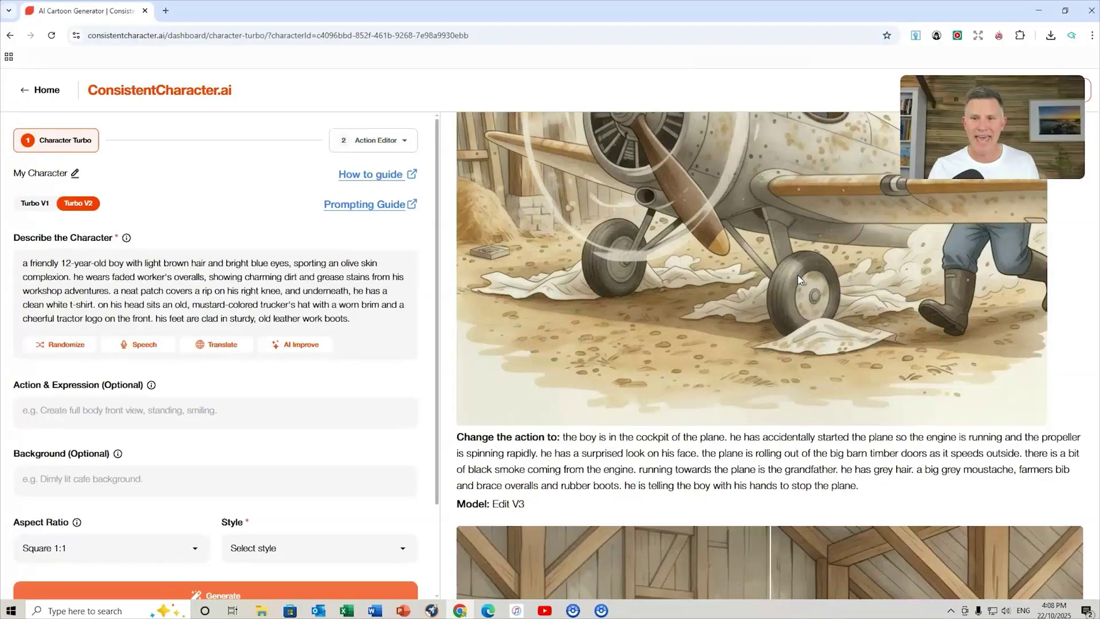
scroll(570, 295, "down", 8)
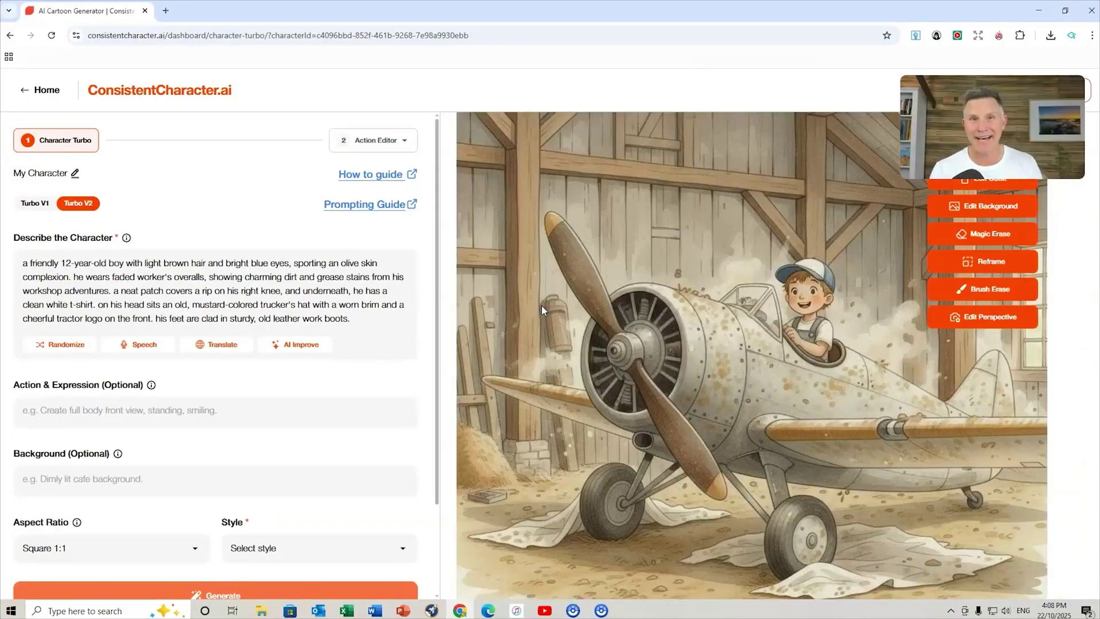
scroll(541, 305, "down", 10)
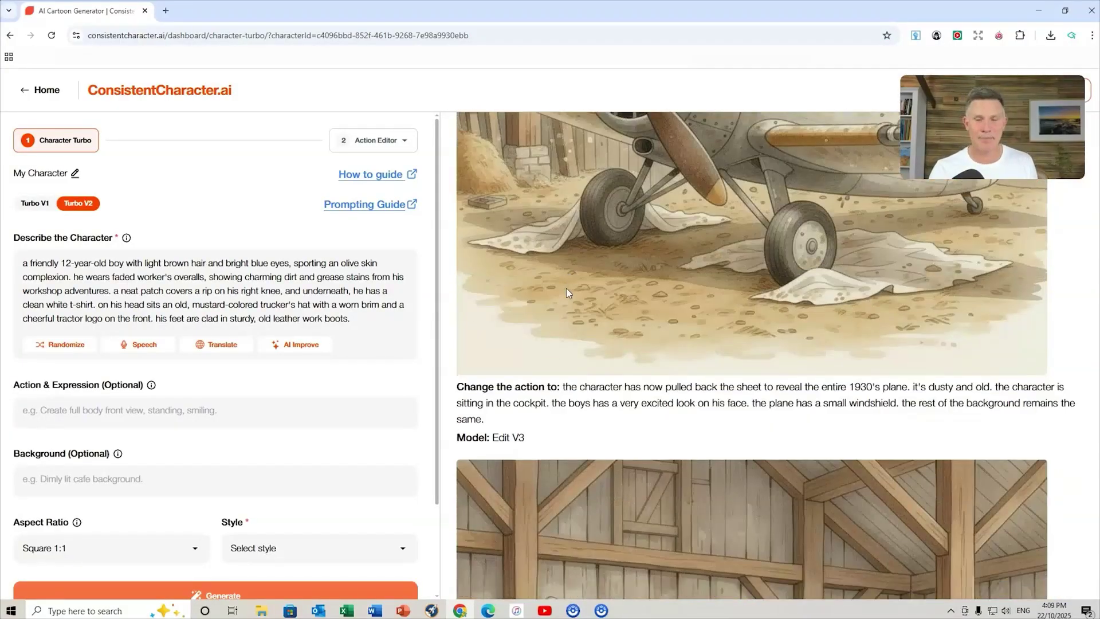
scroll(639, 424, "down", 10)
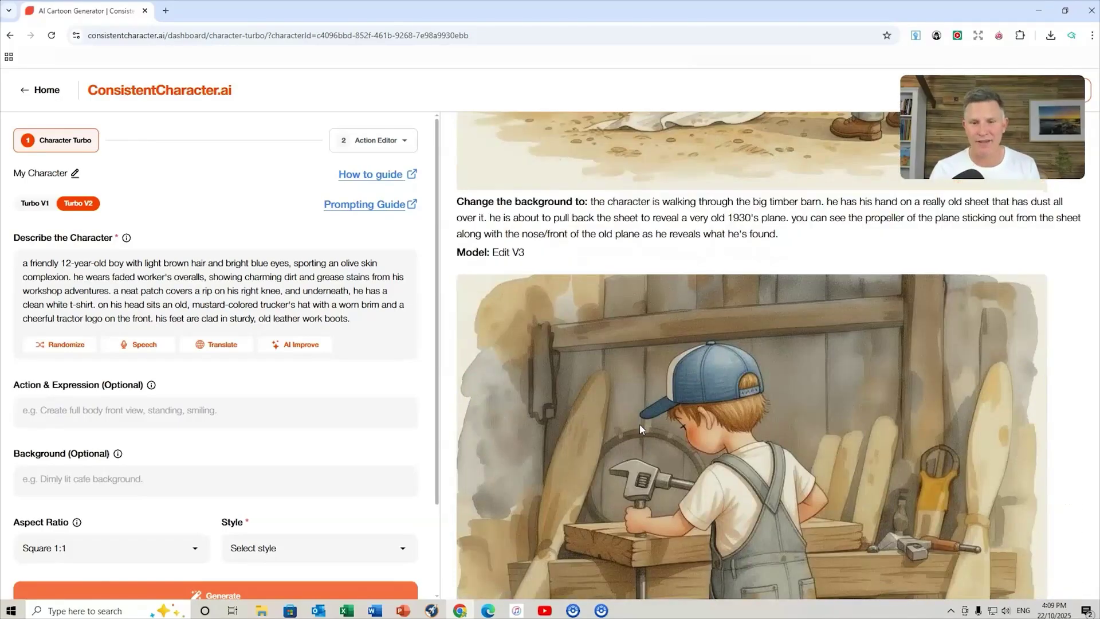
scroll(639, 424, "down", 10)
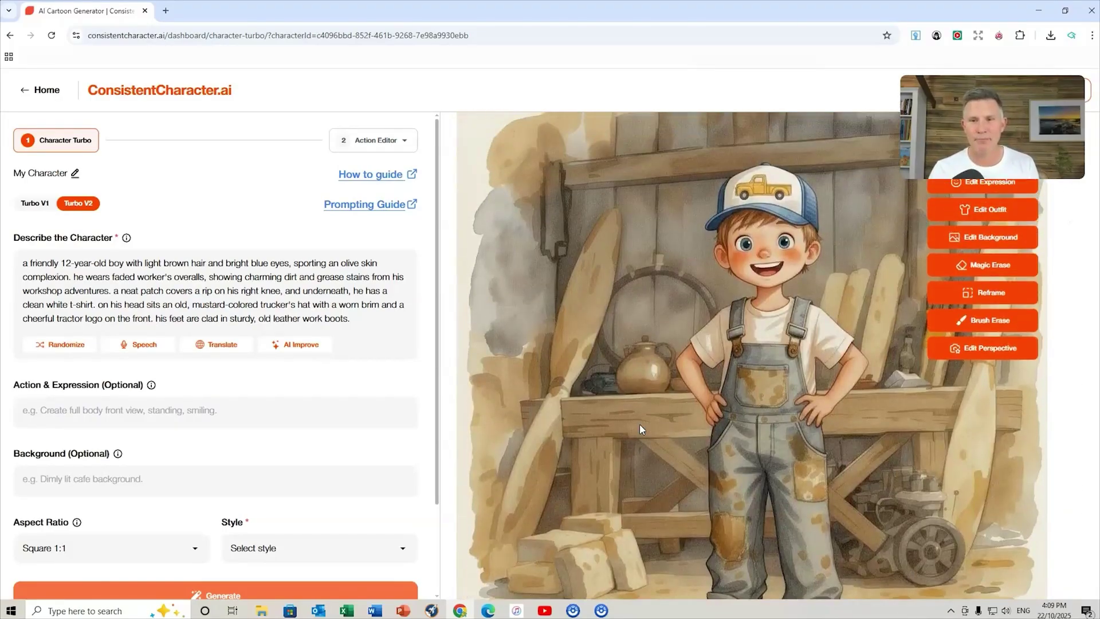